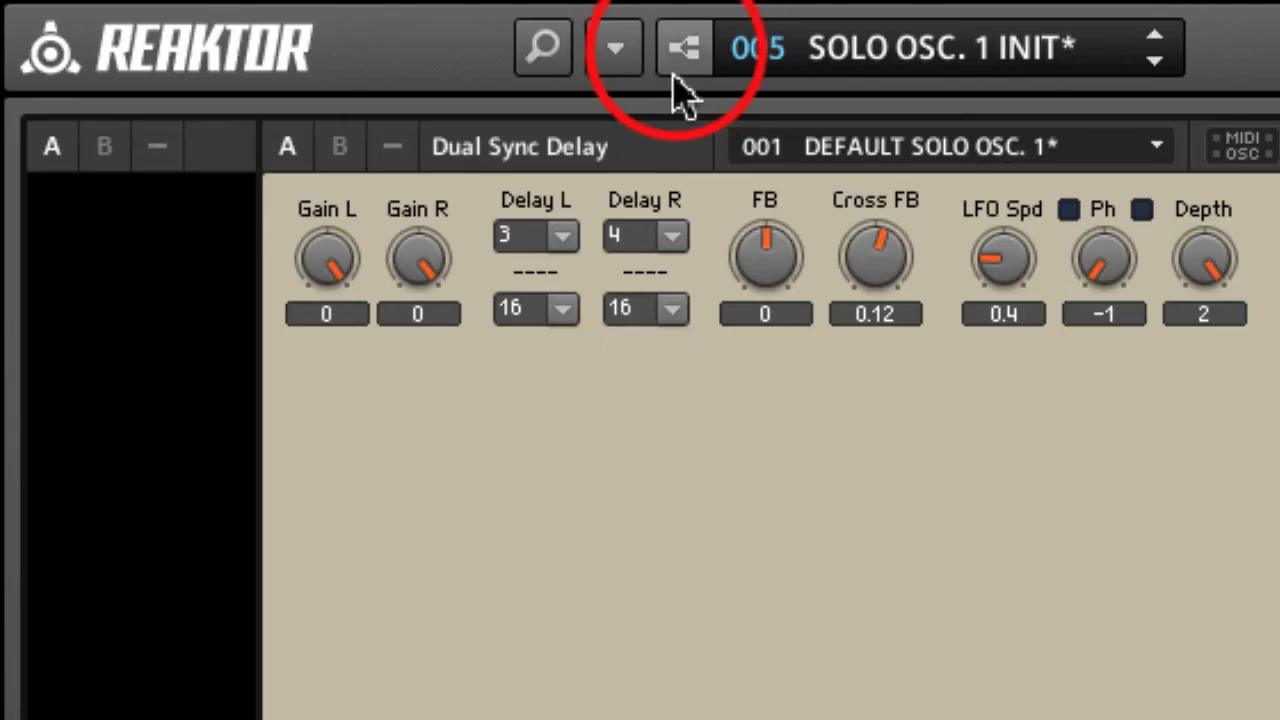
Switch to the ensemble's structure view showing SPEKTRUMSYNTH, Dual Sync Delay and SpaceMaster.
{"action": "left_click", "coordinate": [680, 50]}
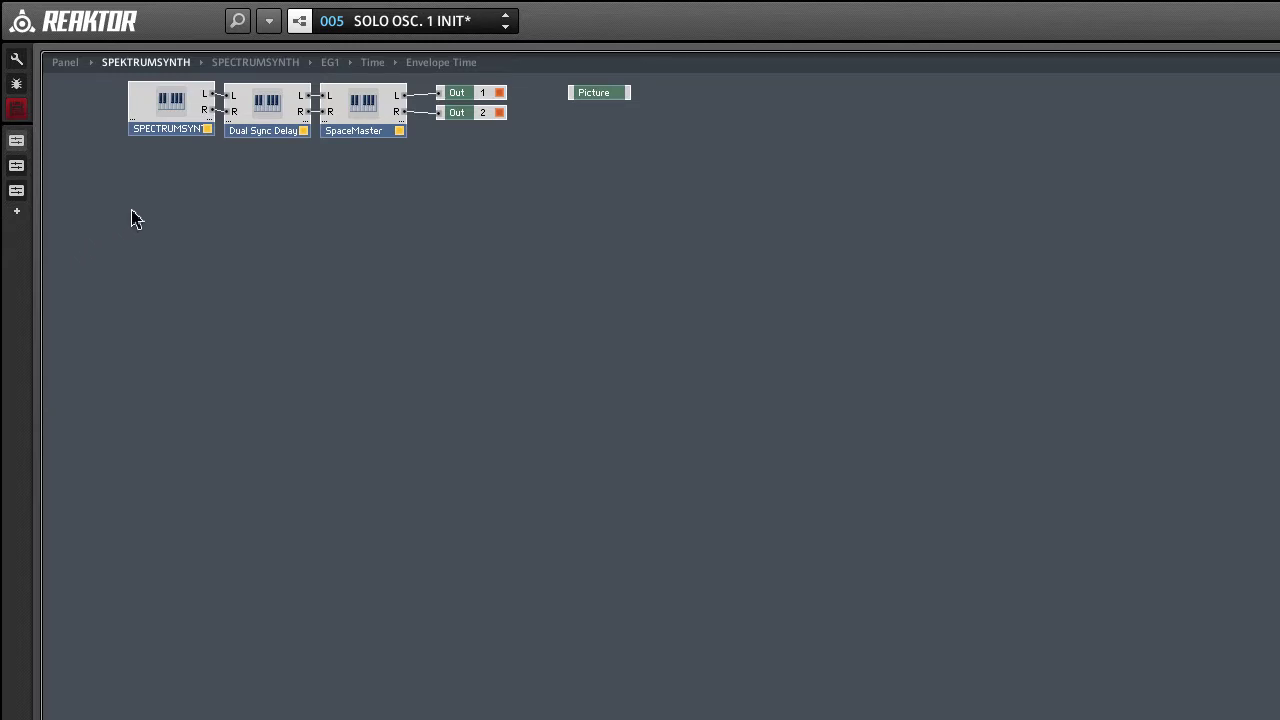
Insert a _New - 1in1out Instrument below the chain, feed it from SpaceMaster's output, and open it.
{"action": "key", "text": "F5"}
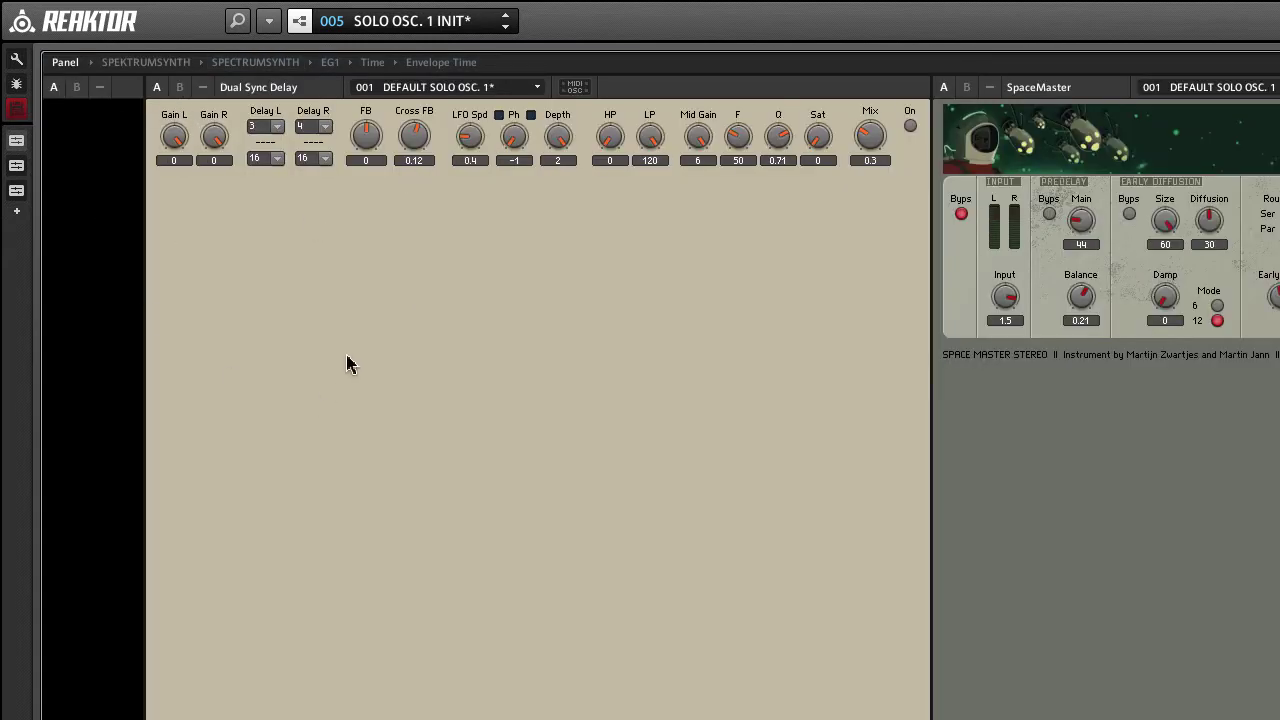
{"action": "key", "text": "F6"}
{"action": "right_click", "coordinate": [222, 274]}
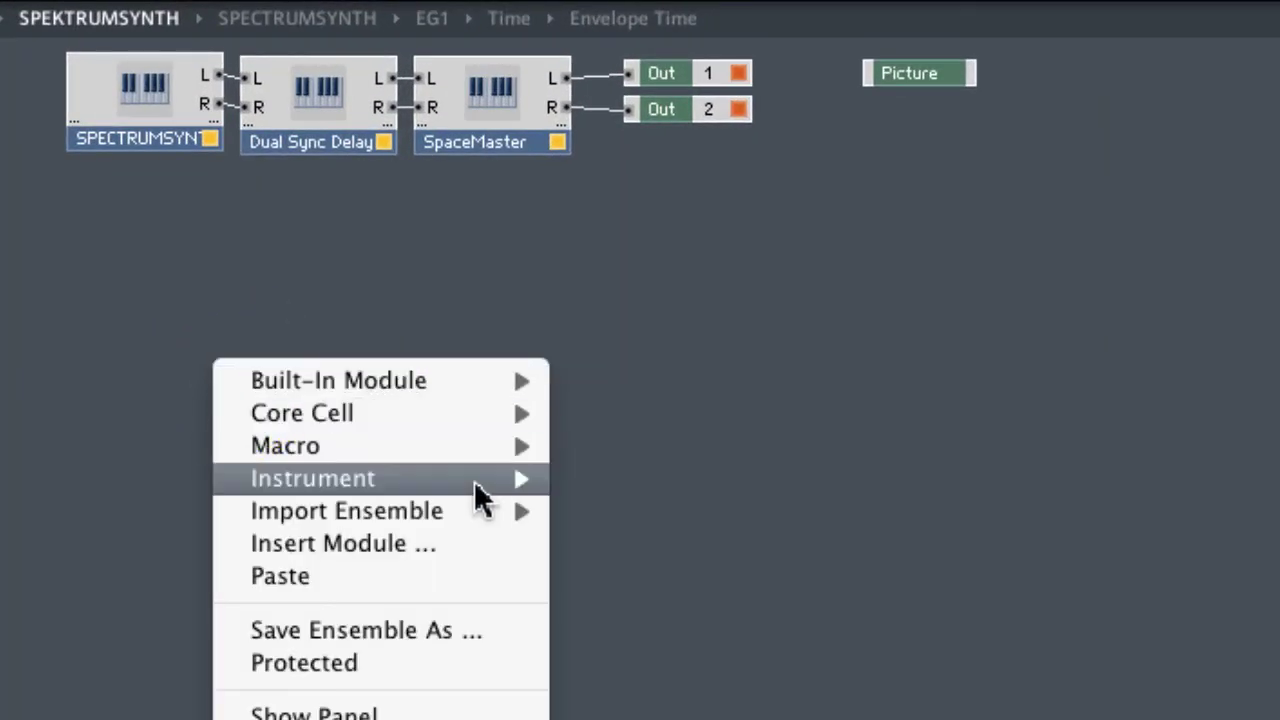
{"action": "mouse_move", "coordinate": [474, 480]}
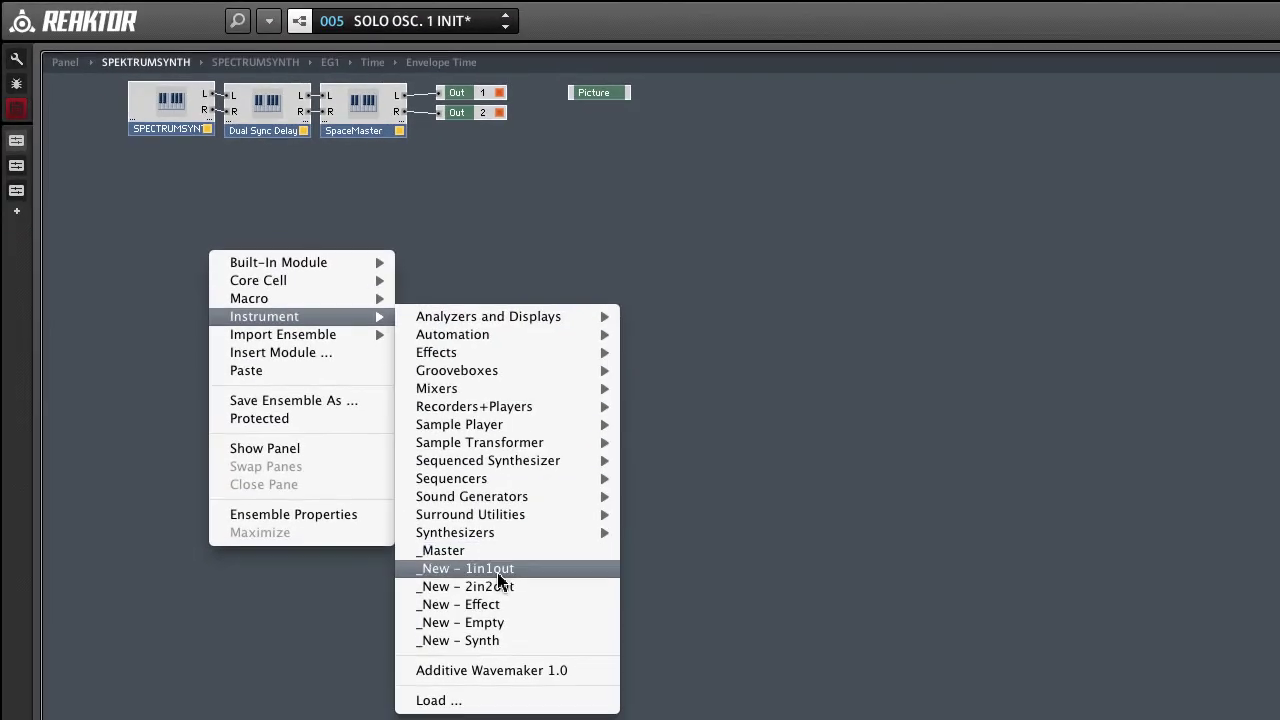
{"action": "left_click", "coordinate": [498, 570]}
{"action": "left_click_drag", "start_coordinate": [262, 285], "coordinate": [394, 257]}
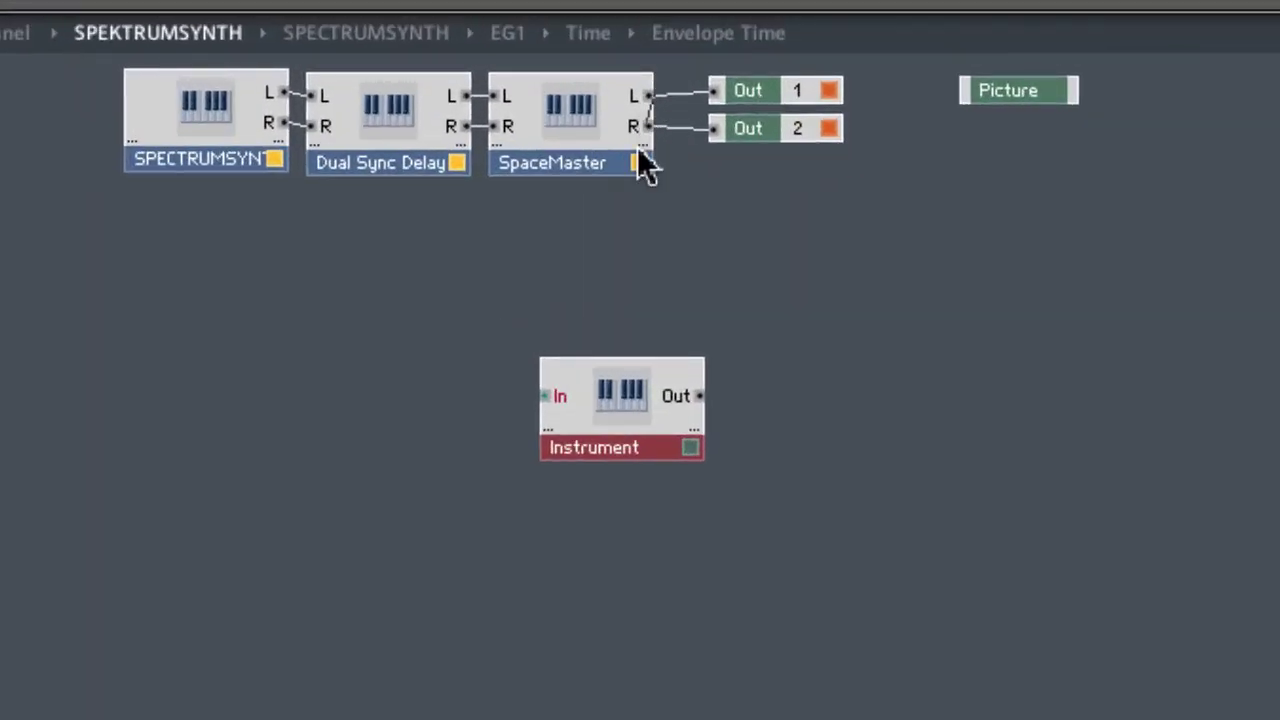
{"action": "left_click_drag", "start_coordinate": [614, 295], "coordinate": [566, 396]}
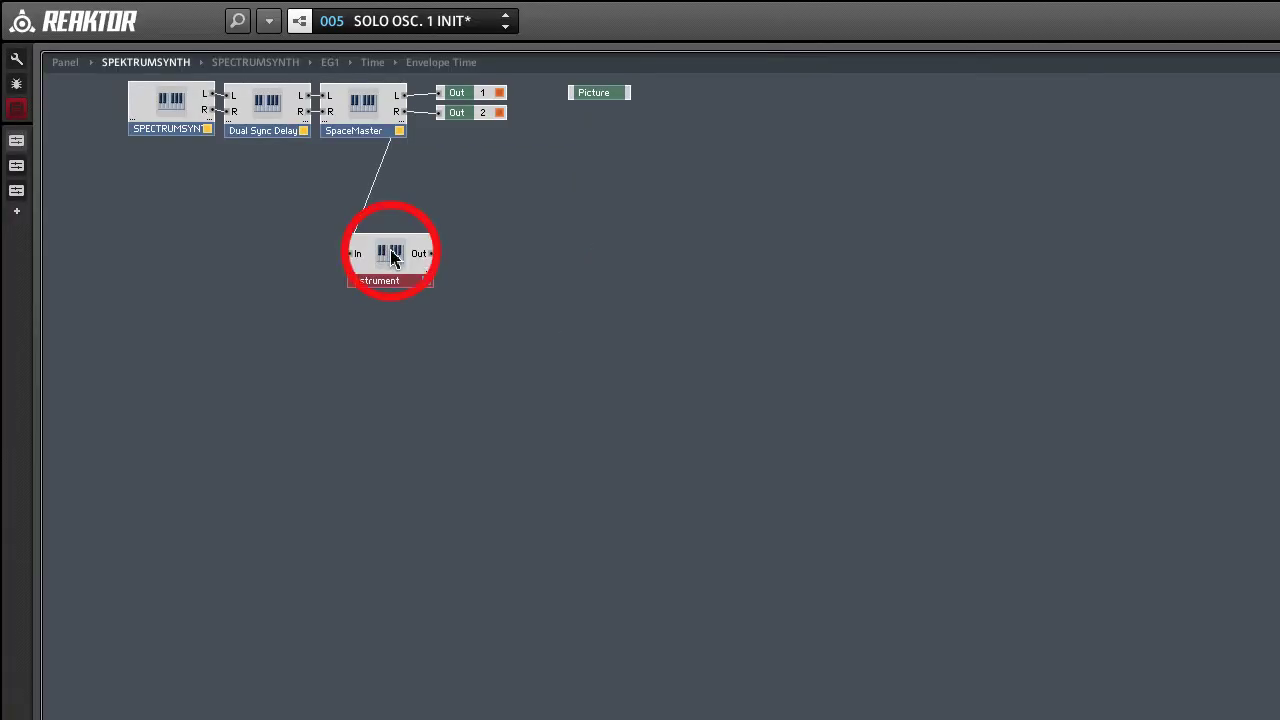
{"action": "double_click", "coordinate": [393, 256]}
Add a Micro Scope from Building Blocks > Displays and connect the Instrument's In to it.
{"action": "right_click", "coordinate": [174, 296]}
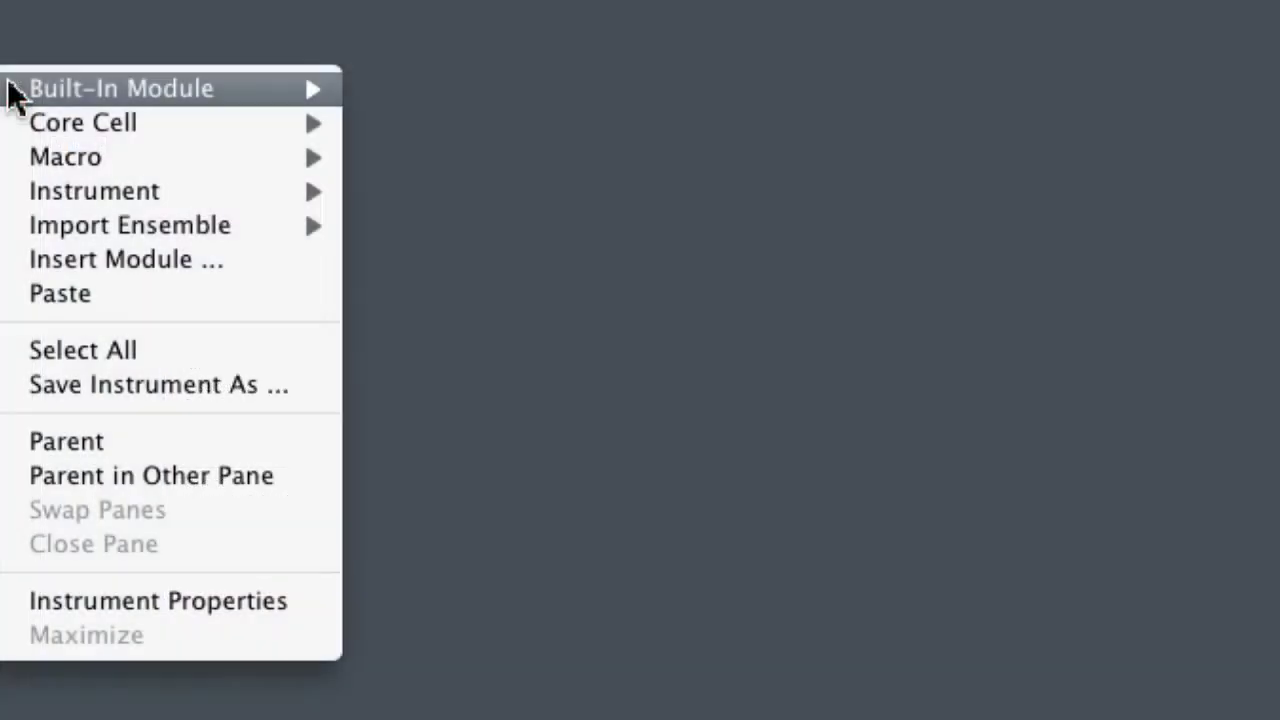
{"action": "mouse_move", "coordinate": [189, 160]}
{"action": "mouse_move", "coordinate": [478, 148]}
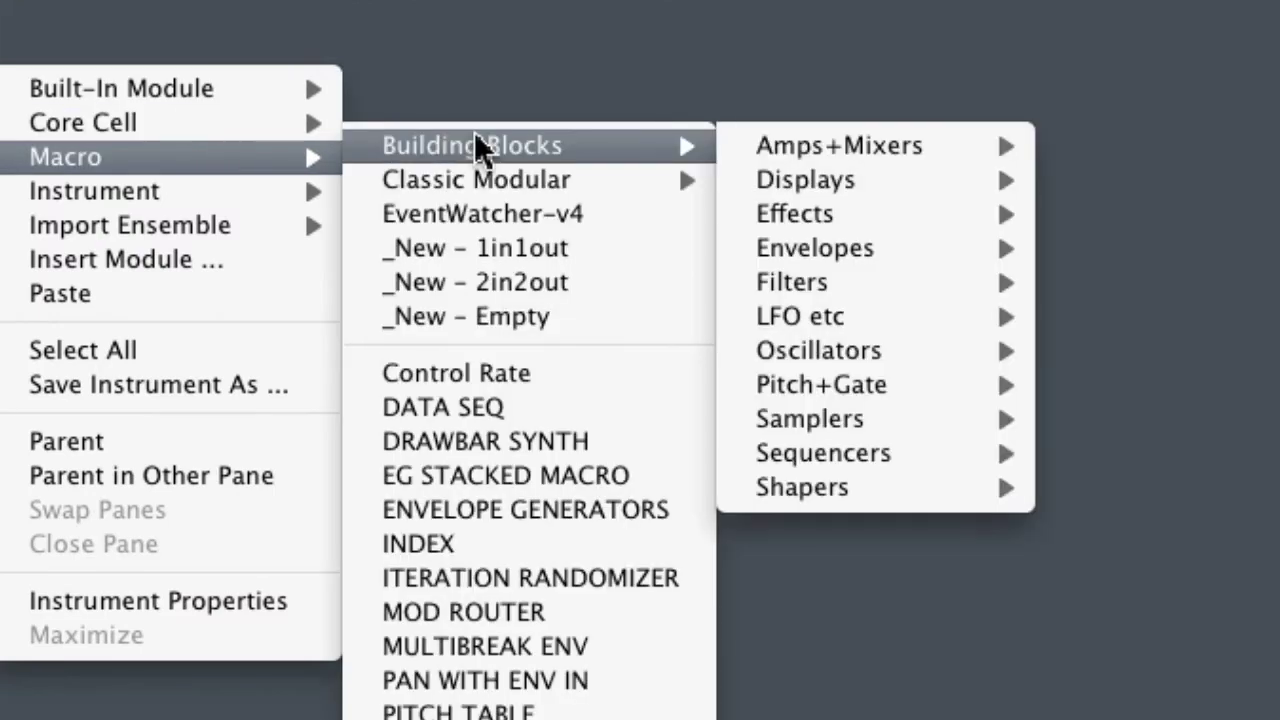
{"action": "mouse_move", "coordinate": [886, 180]}
{"action": "left_click", "coordinate": [1090, 314]}
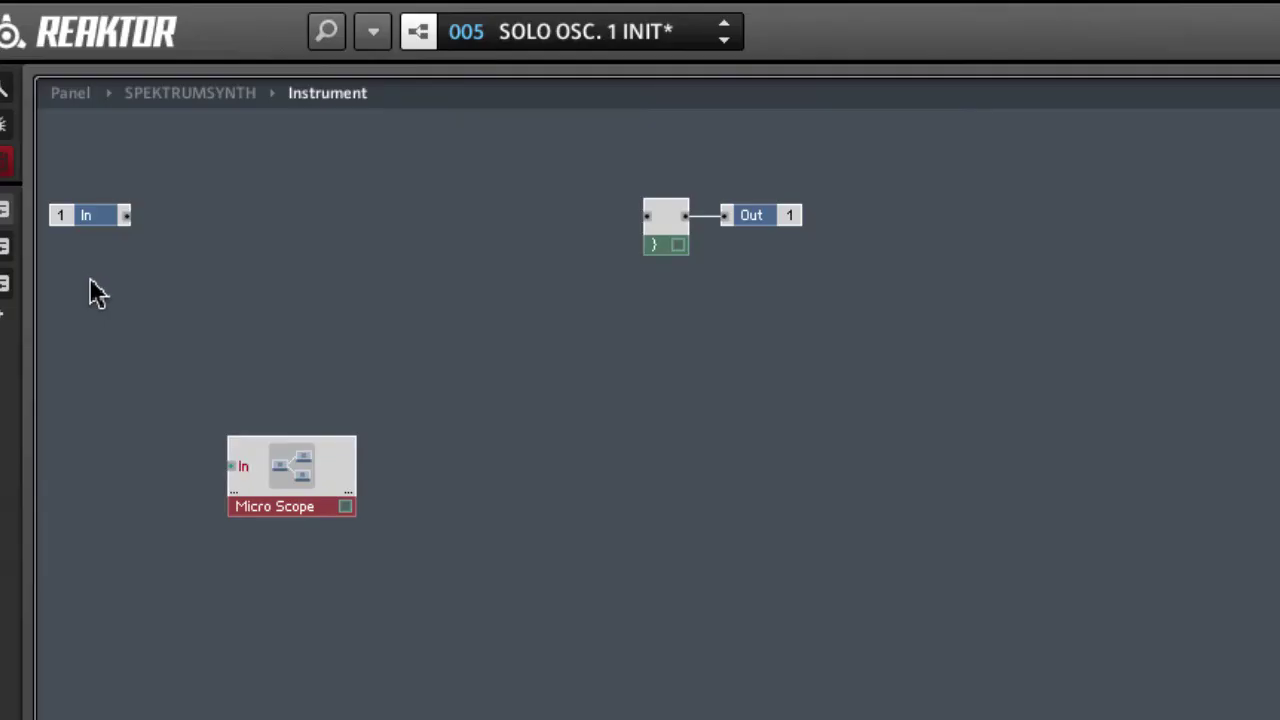
{"action": "left_click_drag", "start_coordinate": [125, 215], "coordinate": [233, 470]}
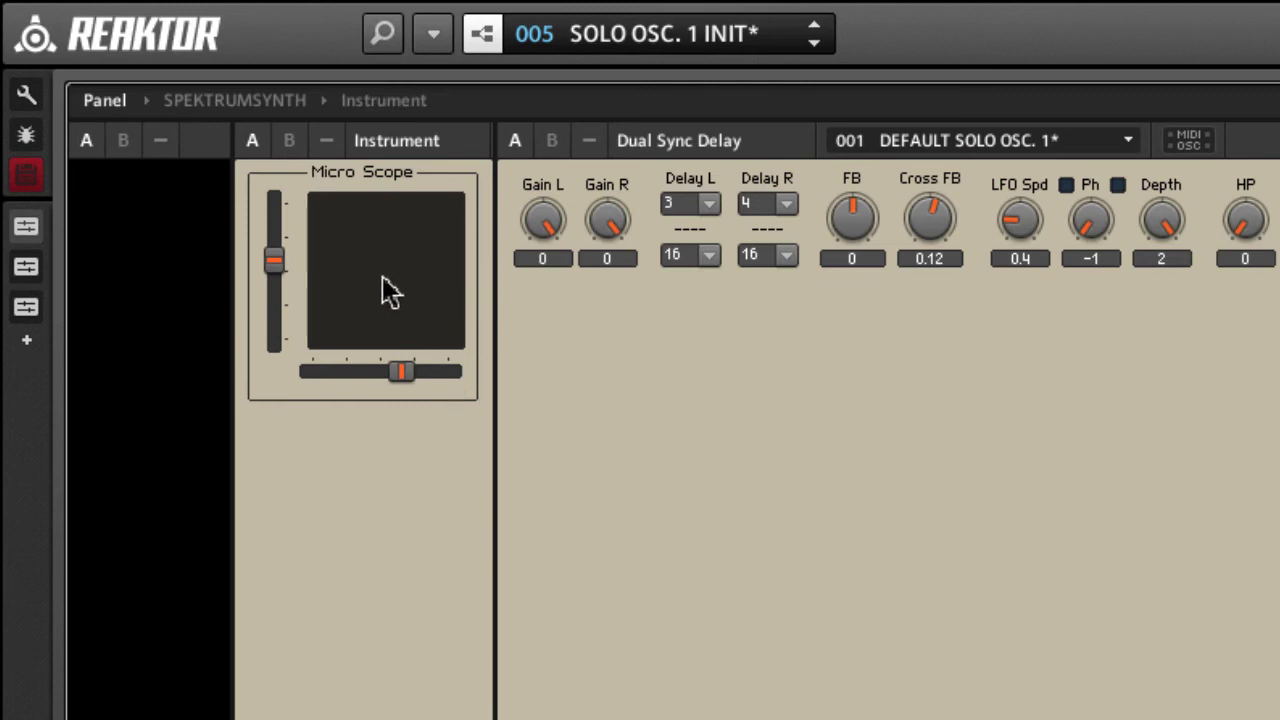
Unlock the panel and resize the Micro Scope display to 190 by 175 pixels.
{"action": "key", "text": "F4"}
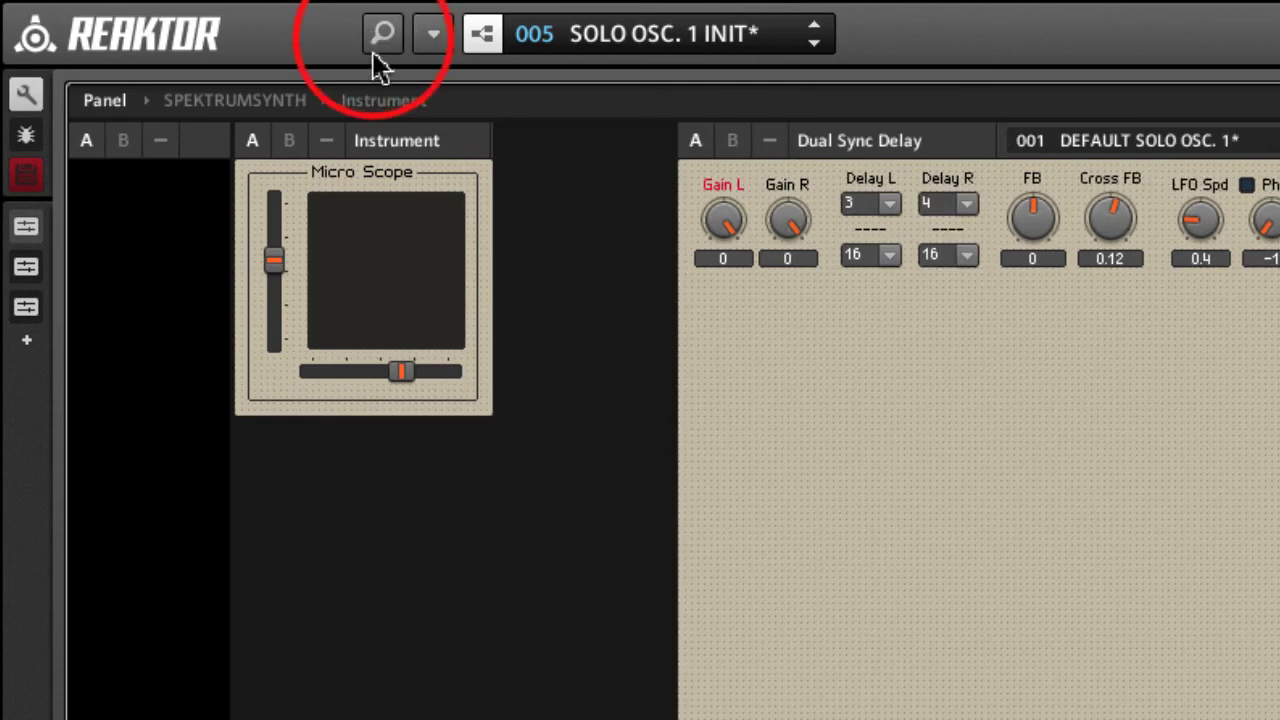
{"action": "left_click", "coordinate": [376, 42]}
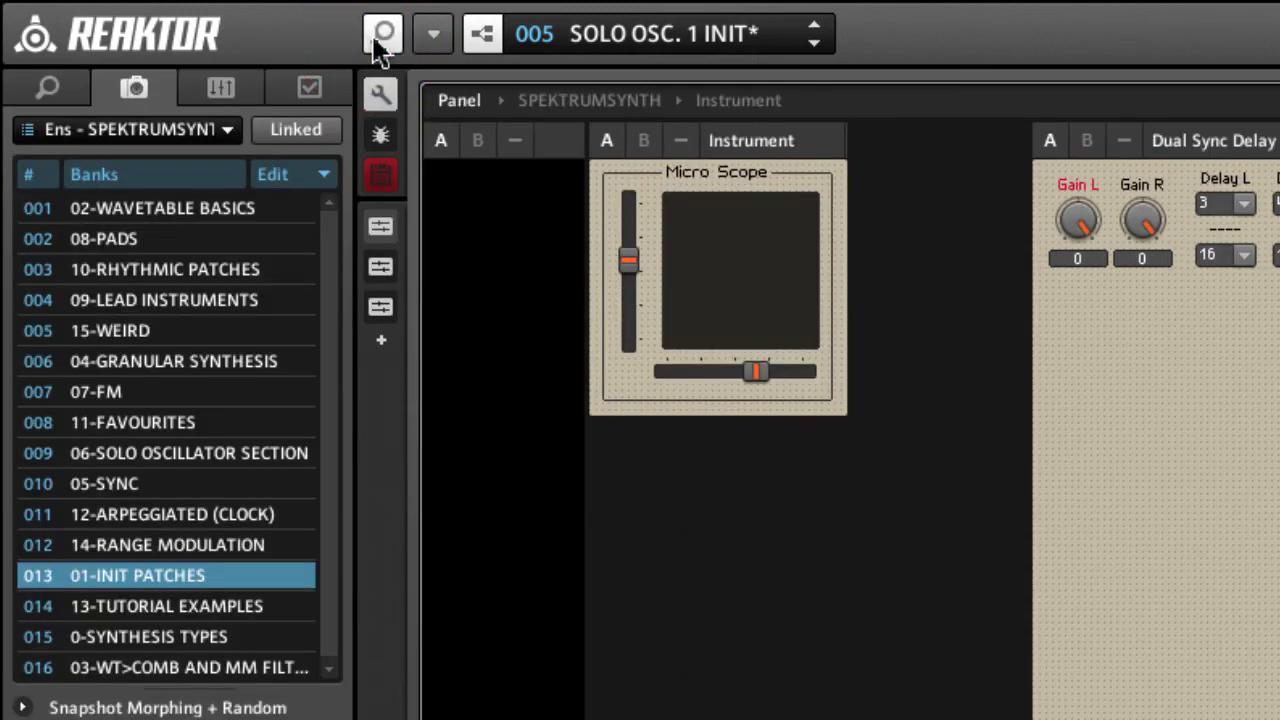
{"action": "left_click", "coordinate": [712, 252]}
{"action": "left_click", "coordinate": [308, 90]}
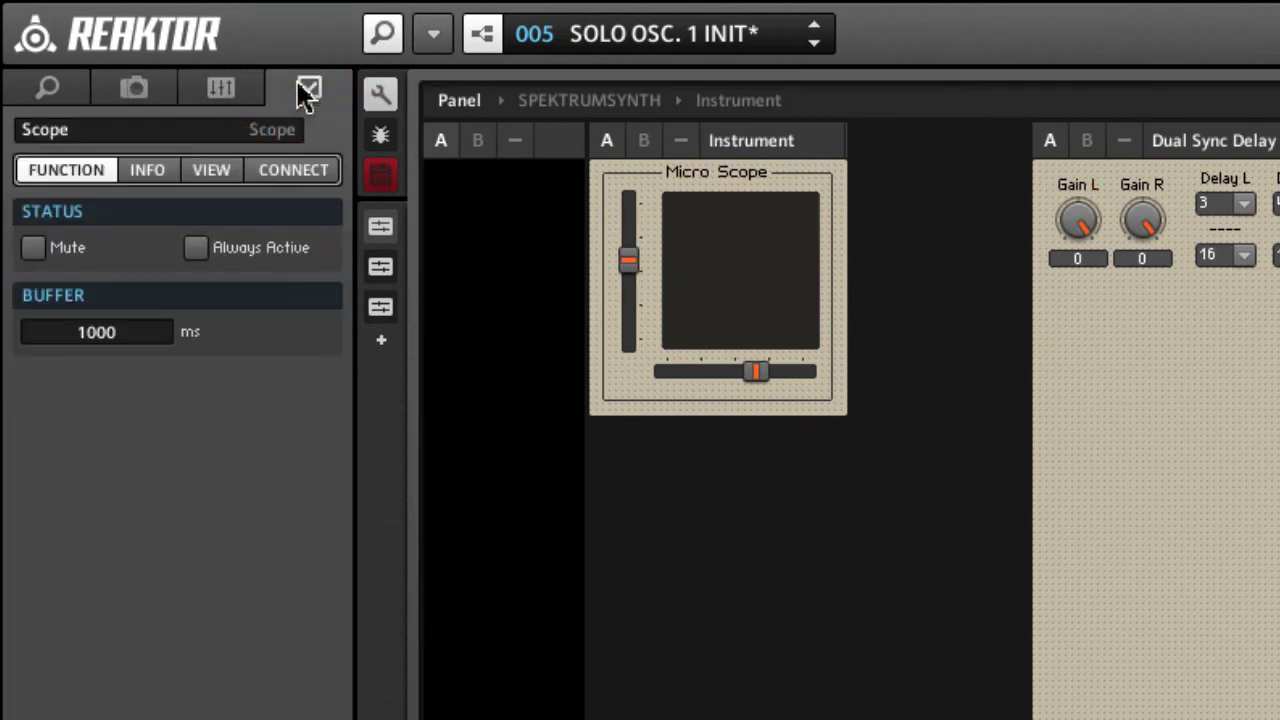
{"action": "left_click", "coordinate": [210, 172]}
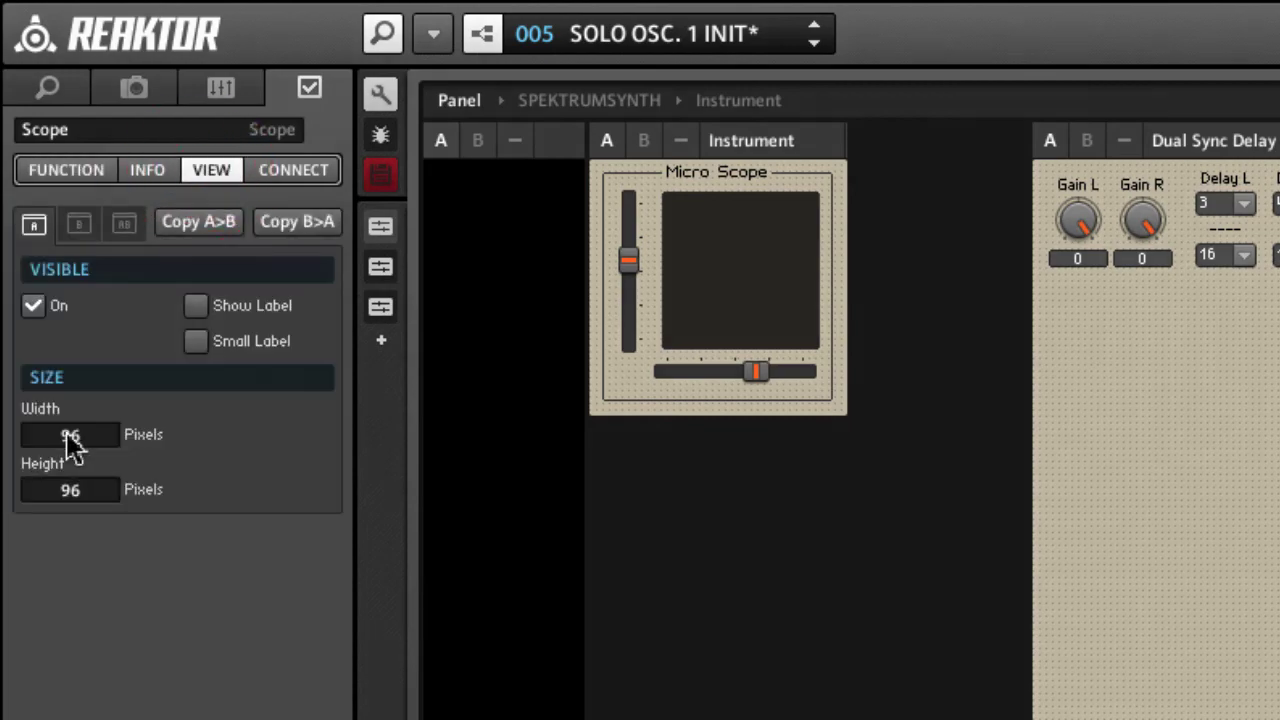
{"action": "left_click_drag", "start_coordinate": [70, 445], "coordinate": [72, 140]}
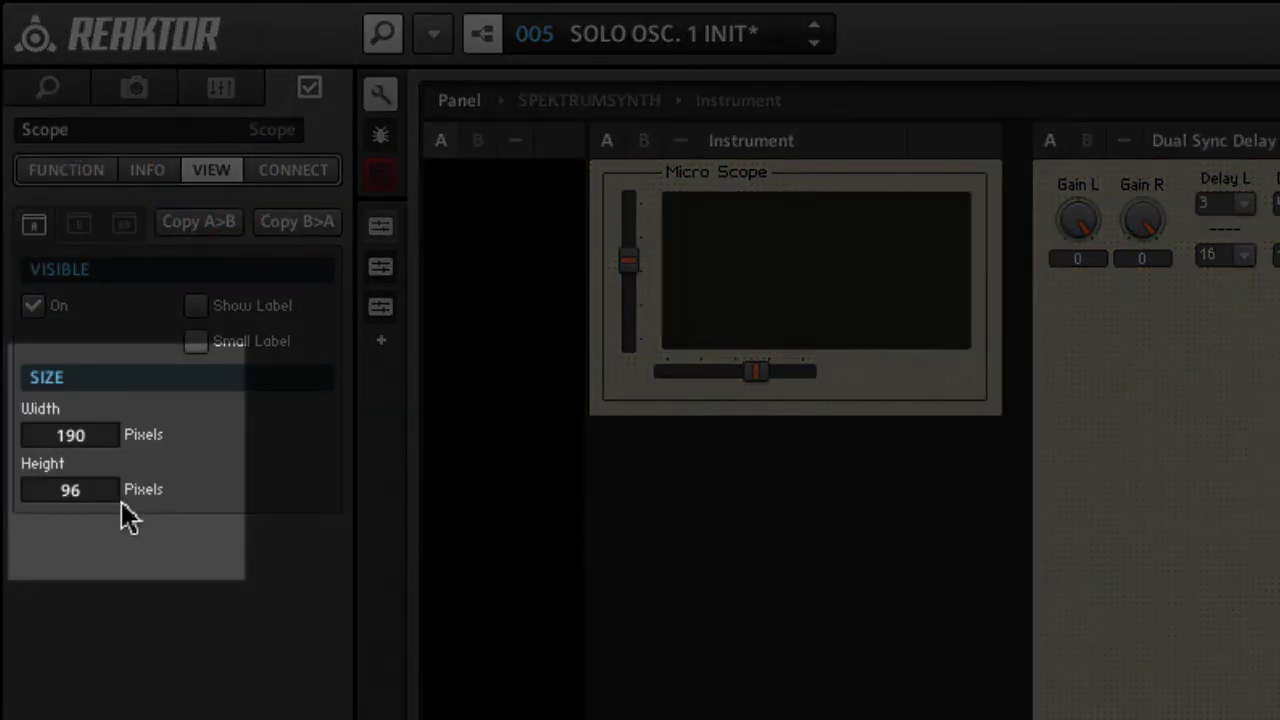
{"action": "left_click_drag", "start_coordinate": [75, 495], "coordinate": [72, 254]}
Move the scope's Time fader below the display and lock the panel again.
{"action": "left_click", "coordinate": [757, 372]}
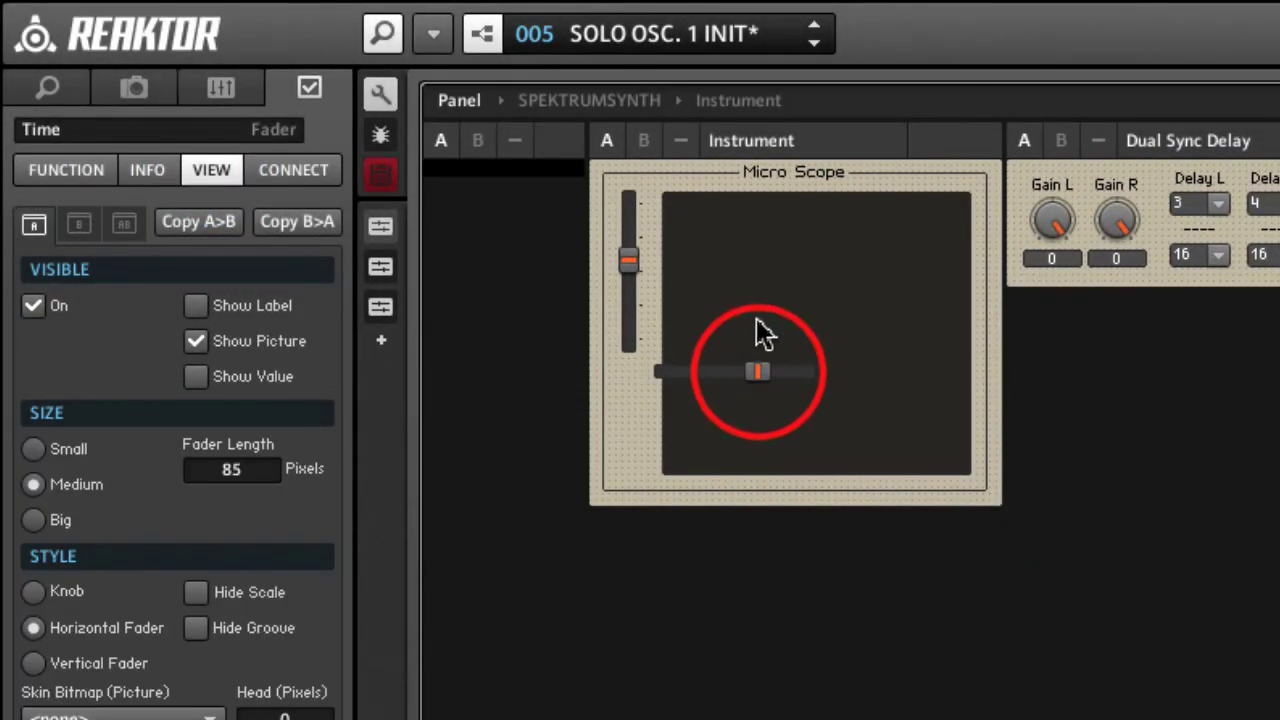
{"action": "left_click_drag", "start_coordinate": [755, 370], "coordinate": [760, 503]}
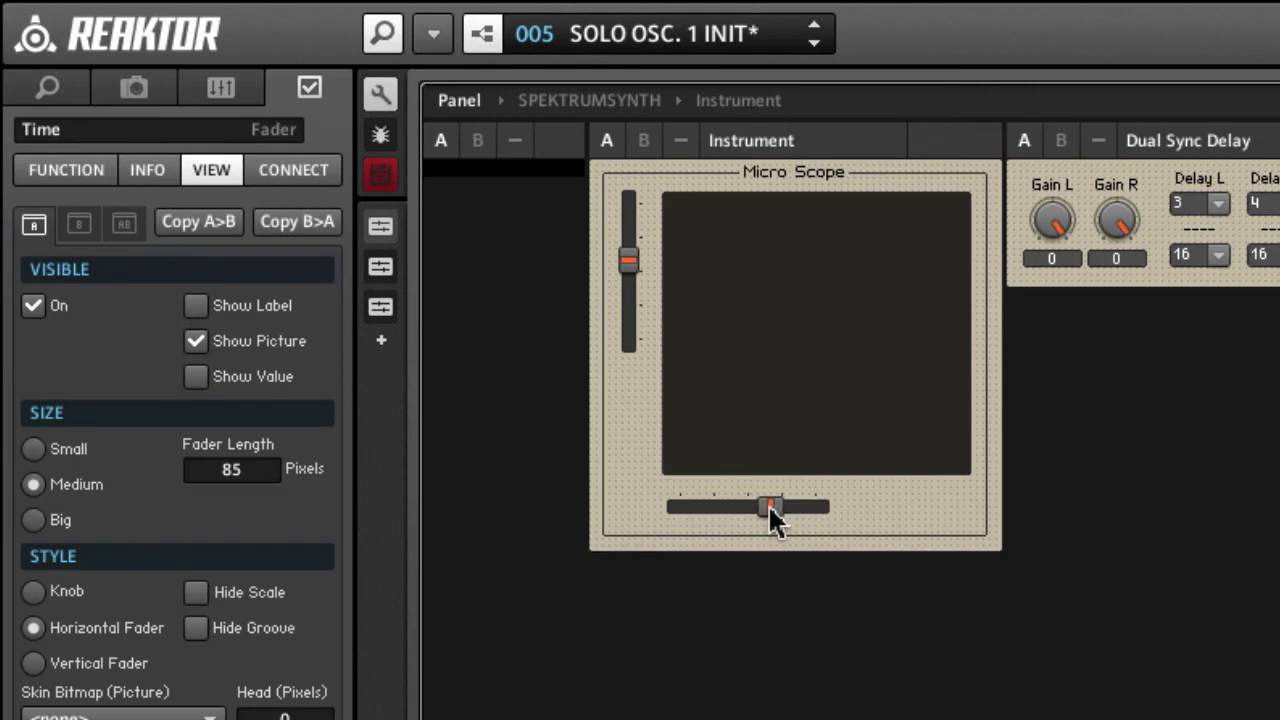
{"action": "key", "text": "ctrl+e"}
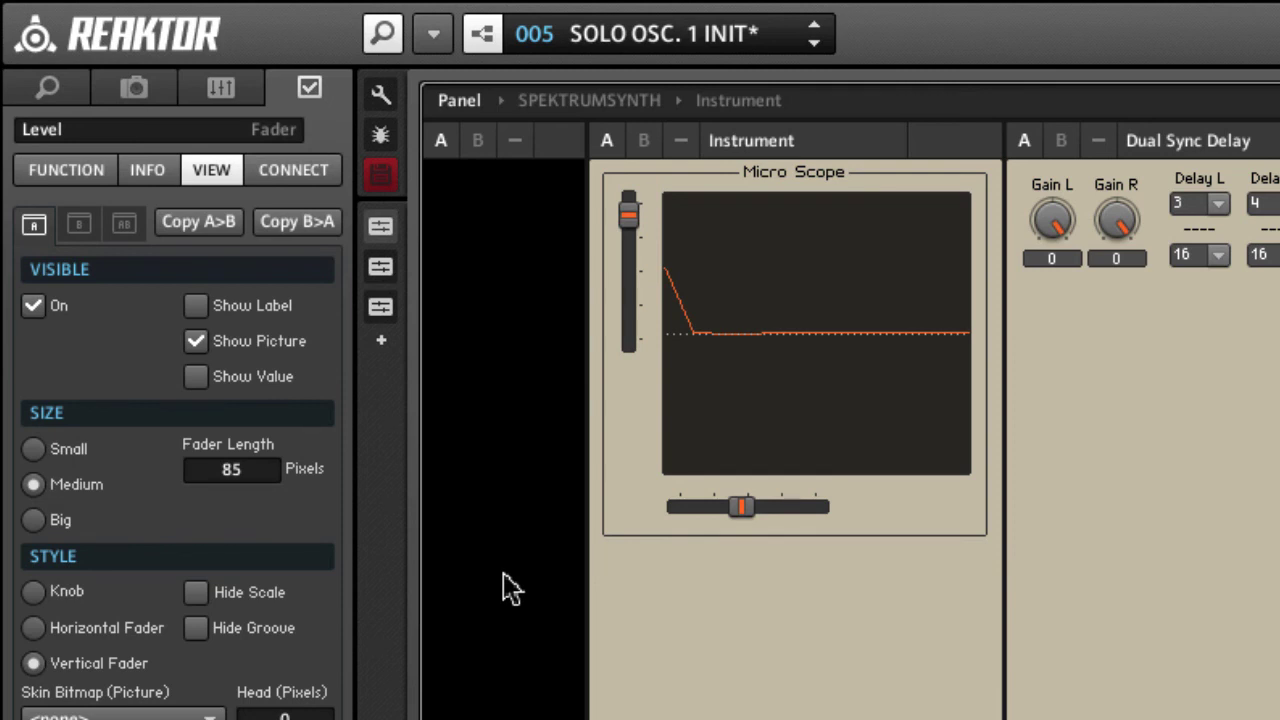
Create panelset 'SCOPE AND INST' with SpaceMaster, Ens - SPEKTRUMSYNTH and Dual Sync Delay hidden.
{"action": "left_click", "coordinate": [222, 90]}
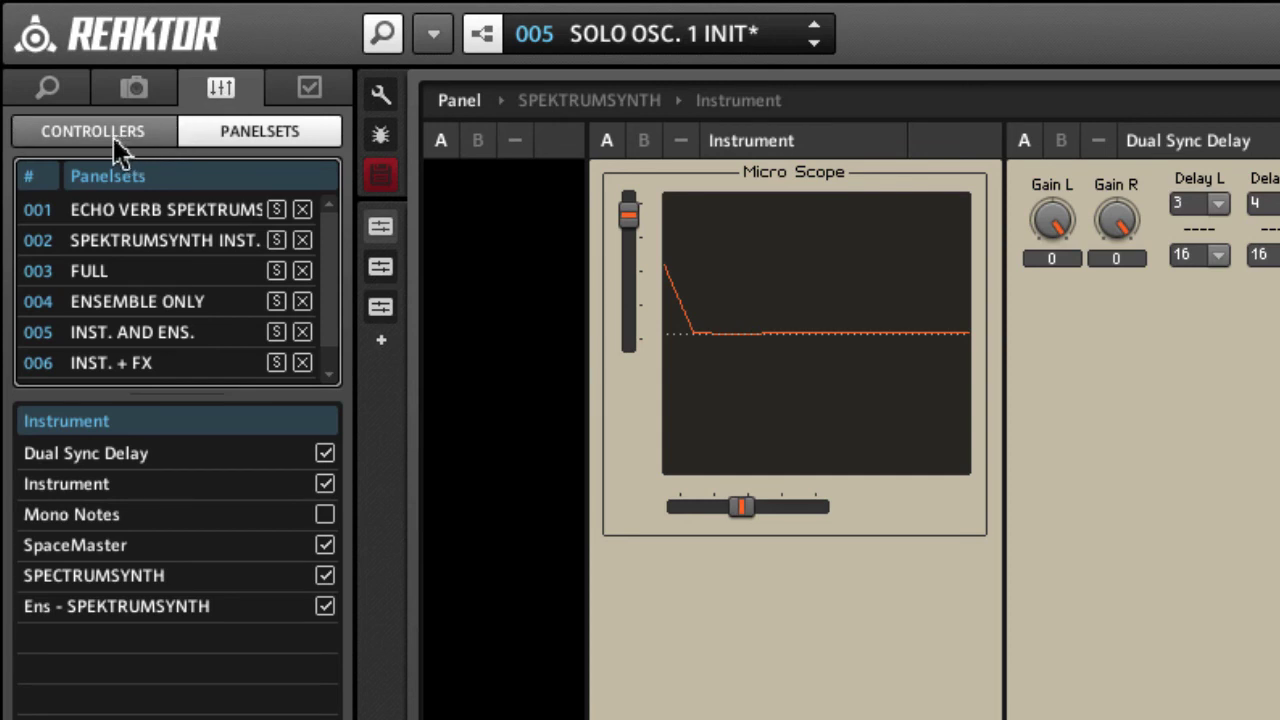
{"action": "left_click", "coordinate": [177, 394]}
{"action": "type", "text": "SCOPE AND INST"}
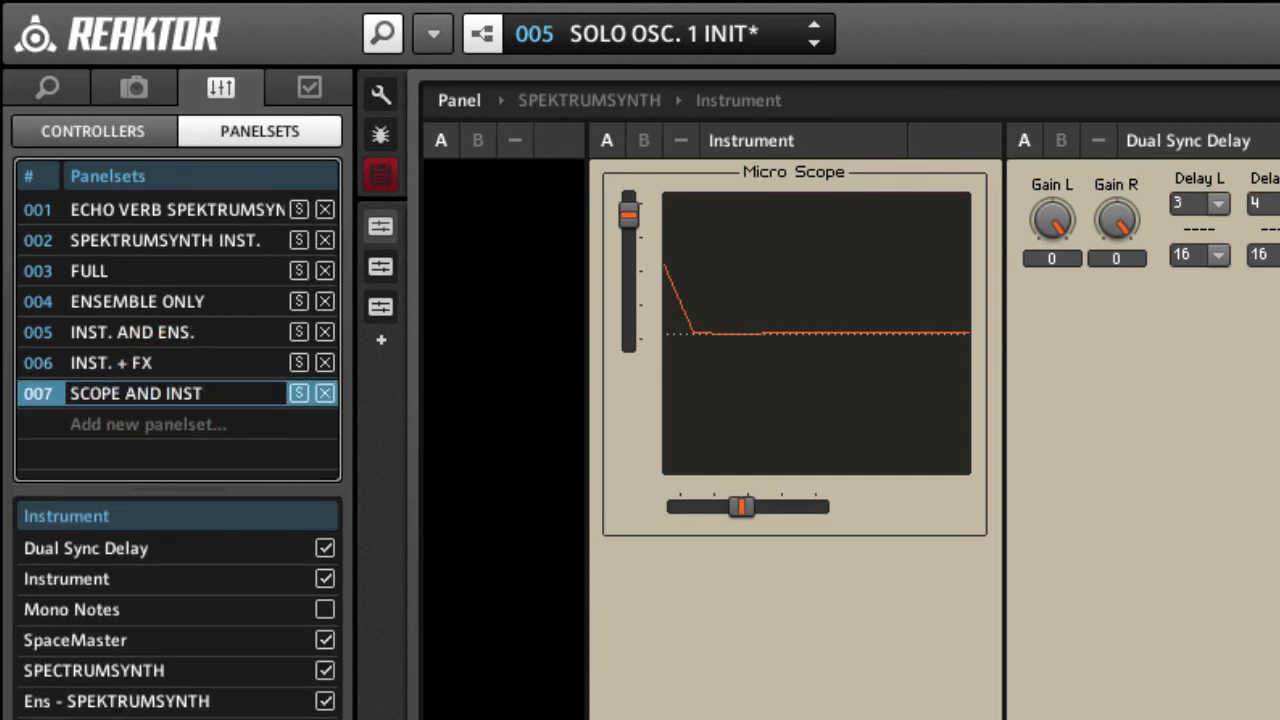
{"action": "left_click", "coordinate": [325, 640]}
{"action": "left_click", "coordinate": [325, 701]}
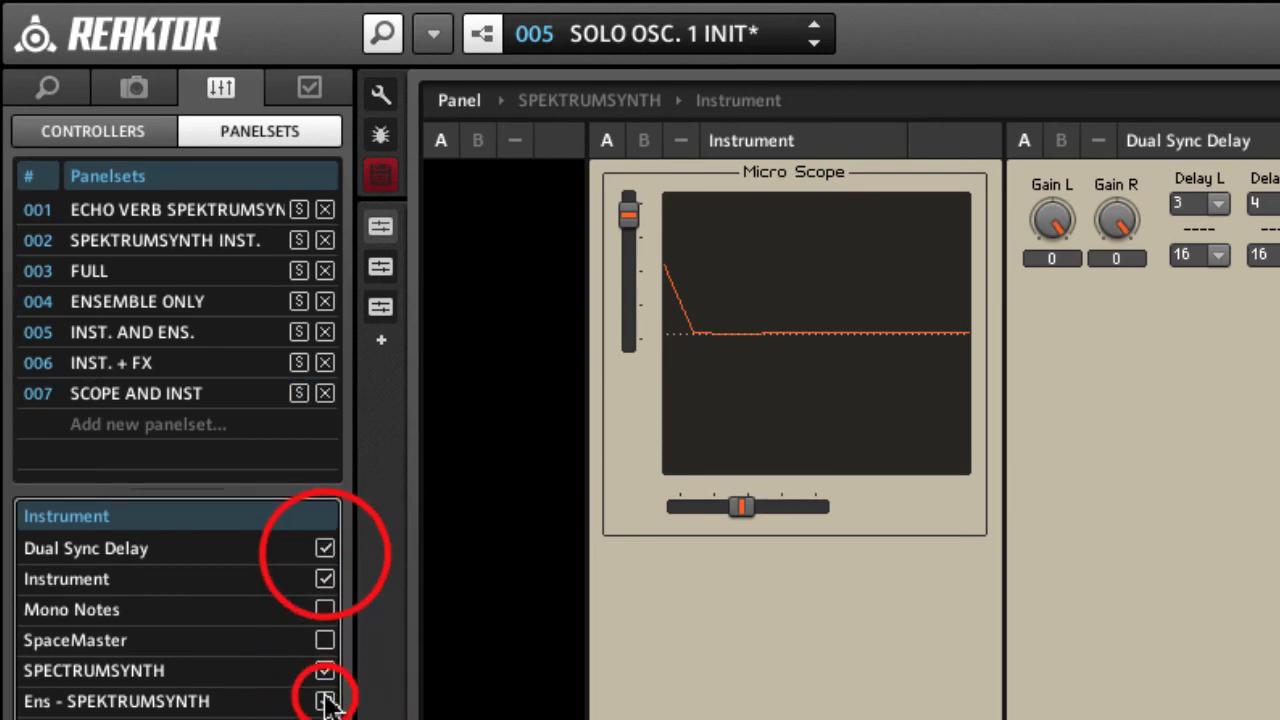
{"action": "left_click", "coordinate": [325, 550]}
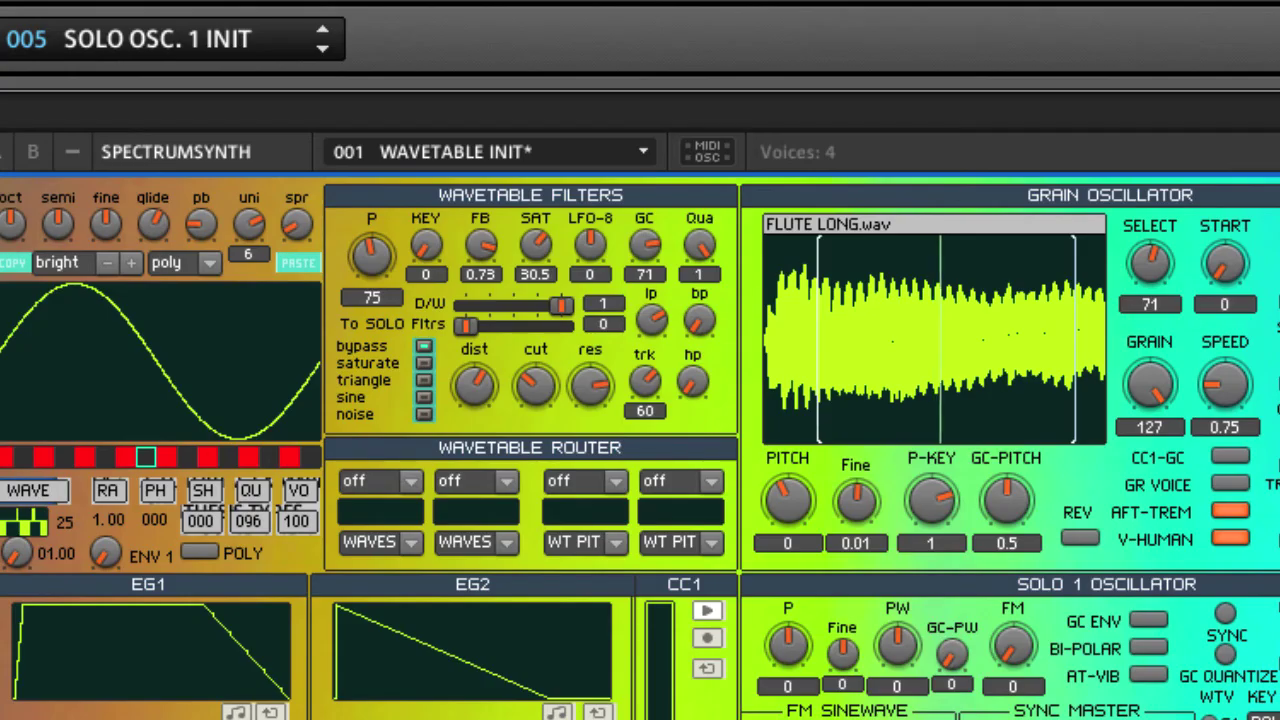
Reload the SOLO OSC. 1 INIT snapshot from 13 : 01-INIT PATCHES.
{"action": "left_click", "coordinate": [150, 42]}
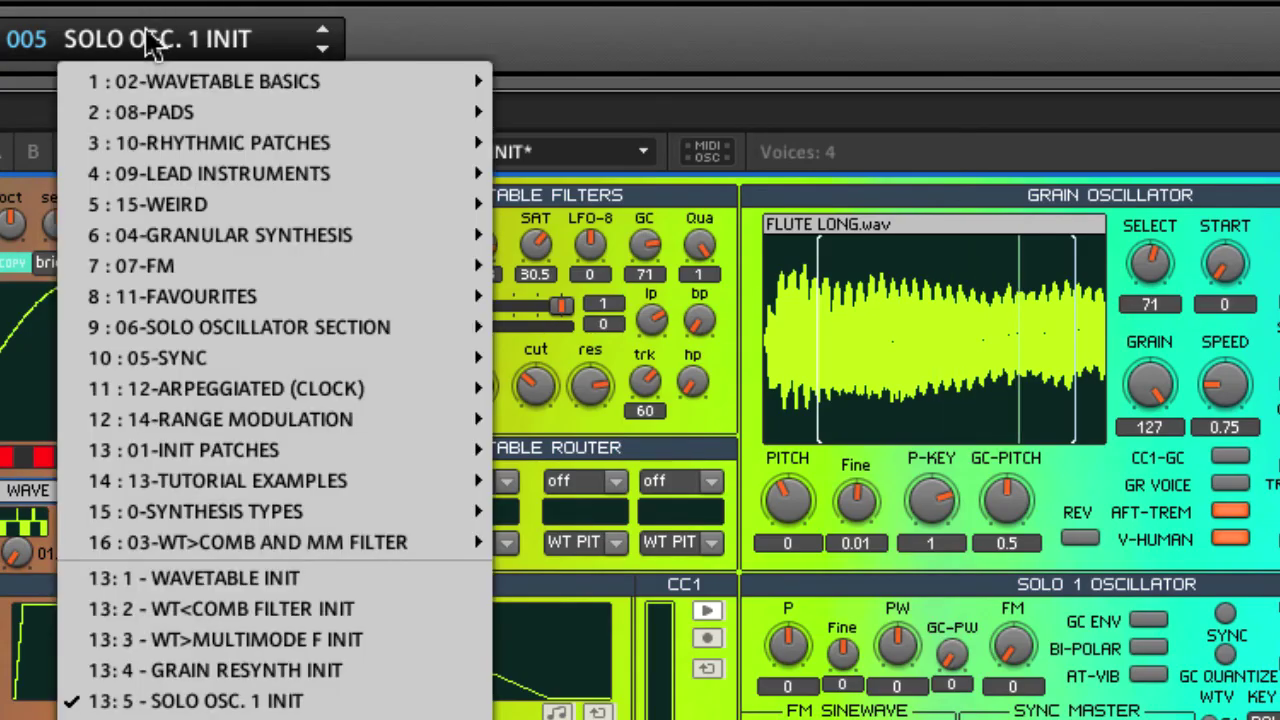
{"action": "mouse_move", "coordinate": [250, 450]}
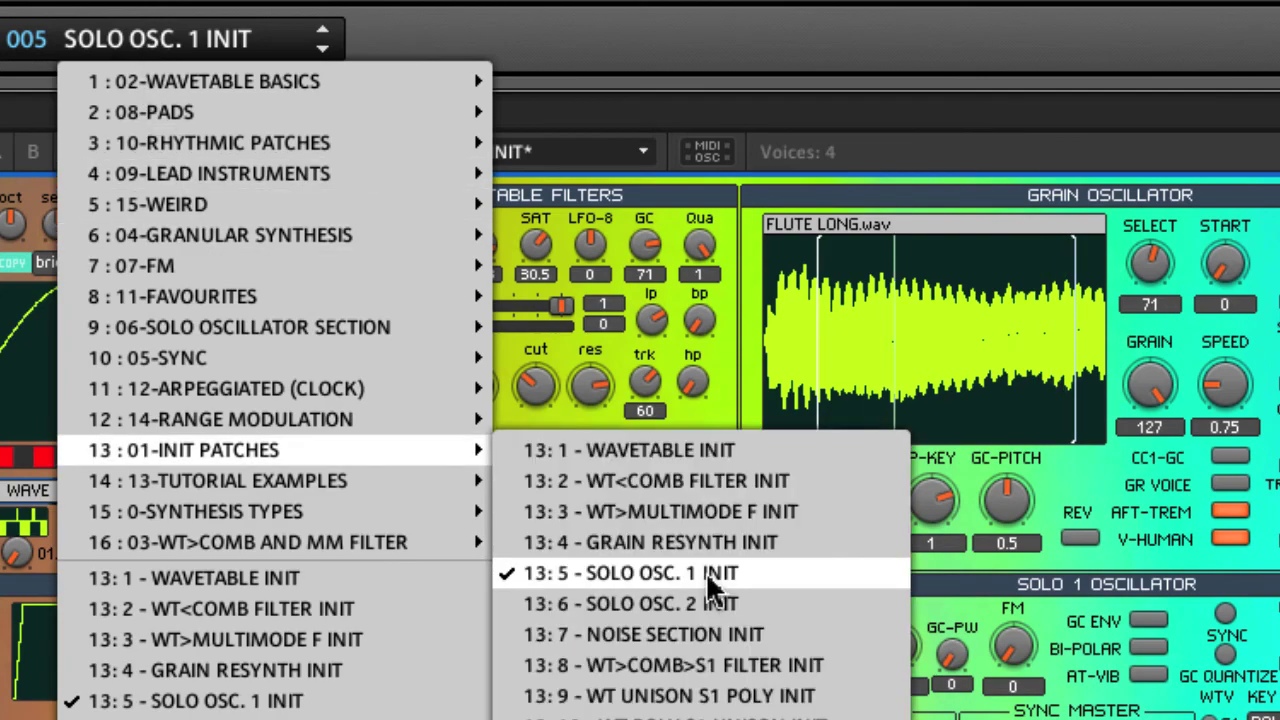
{"action": "left_click", "coordinate": [707, 575]}
Try the Solo 2 S-1 amount, return it to 0, and raise Solo Filter 1 frequency to 75.
{"action": "left_click_drag", "start_coordinate": [836, 494], "coordinate": [845, 430]}
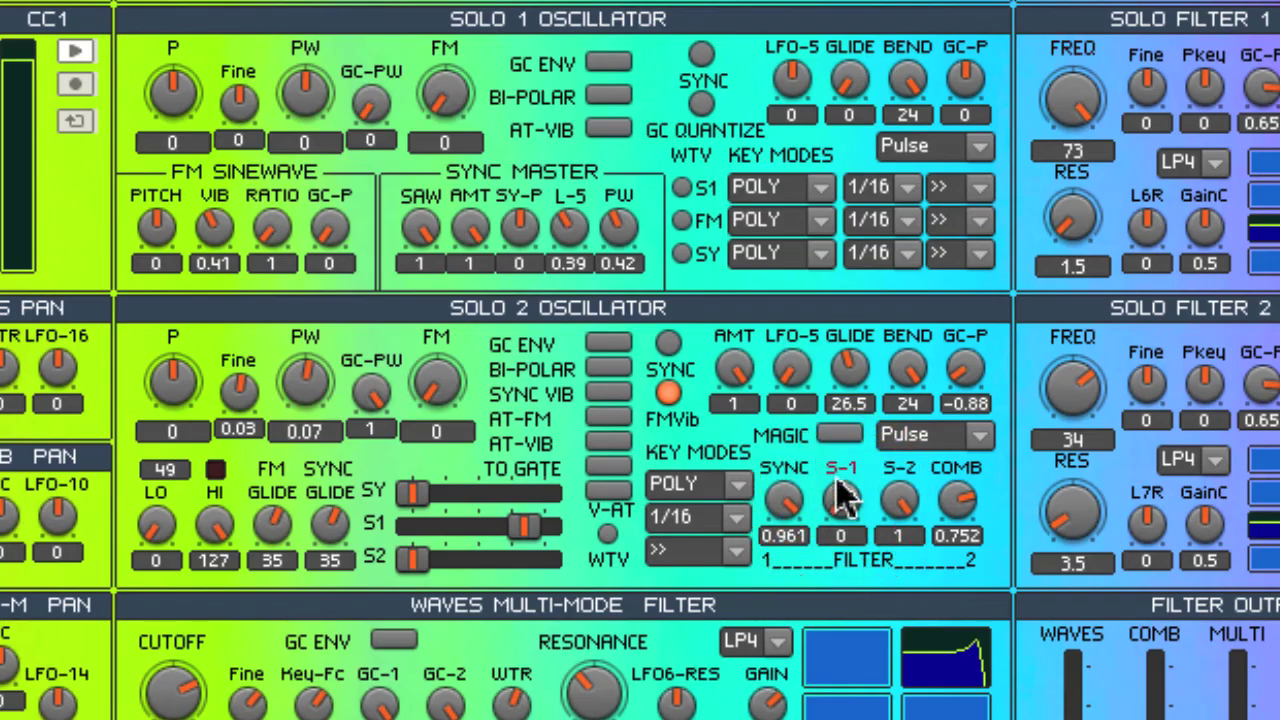
{"action": "left_click_drag", "start_coordinate": [862, 380], "coordinate": [850, 545]}
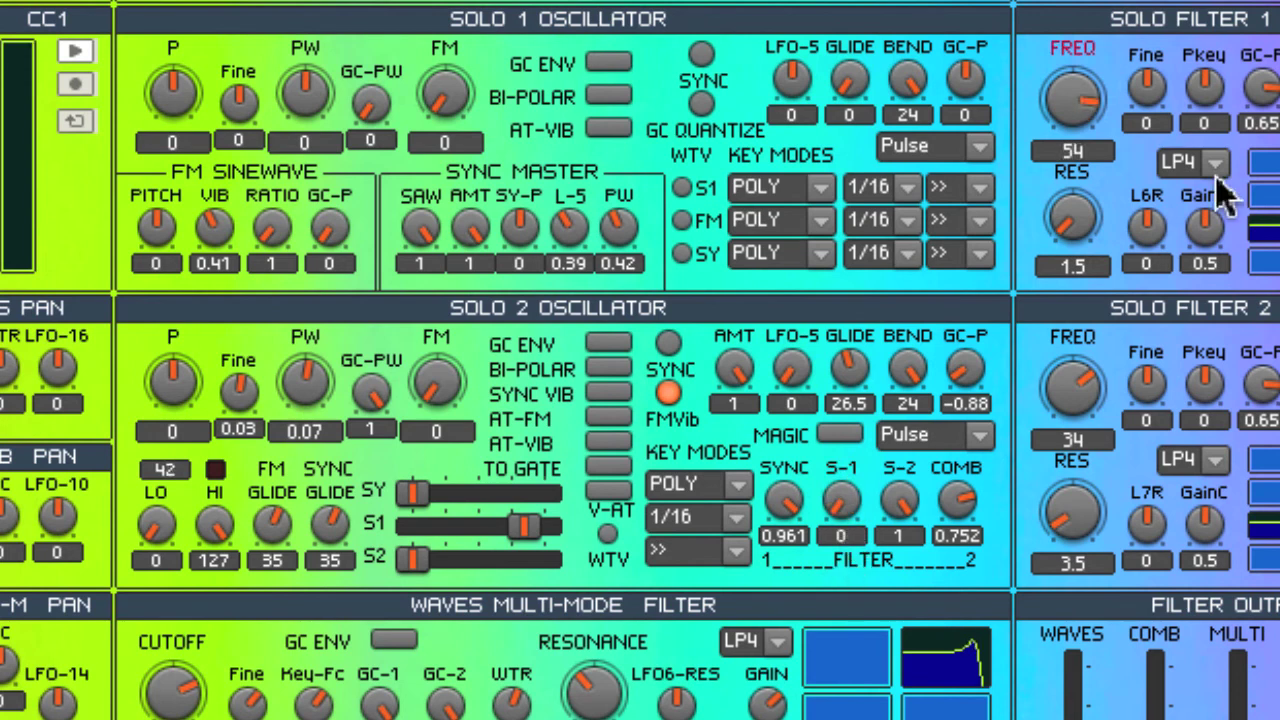
{"action": "left_click_drag", "start_coordinate": [1073, 100], "coordinate": [1071, 60]}
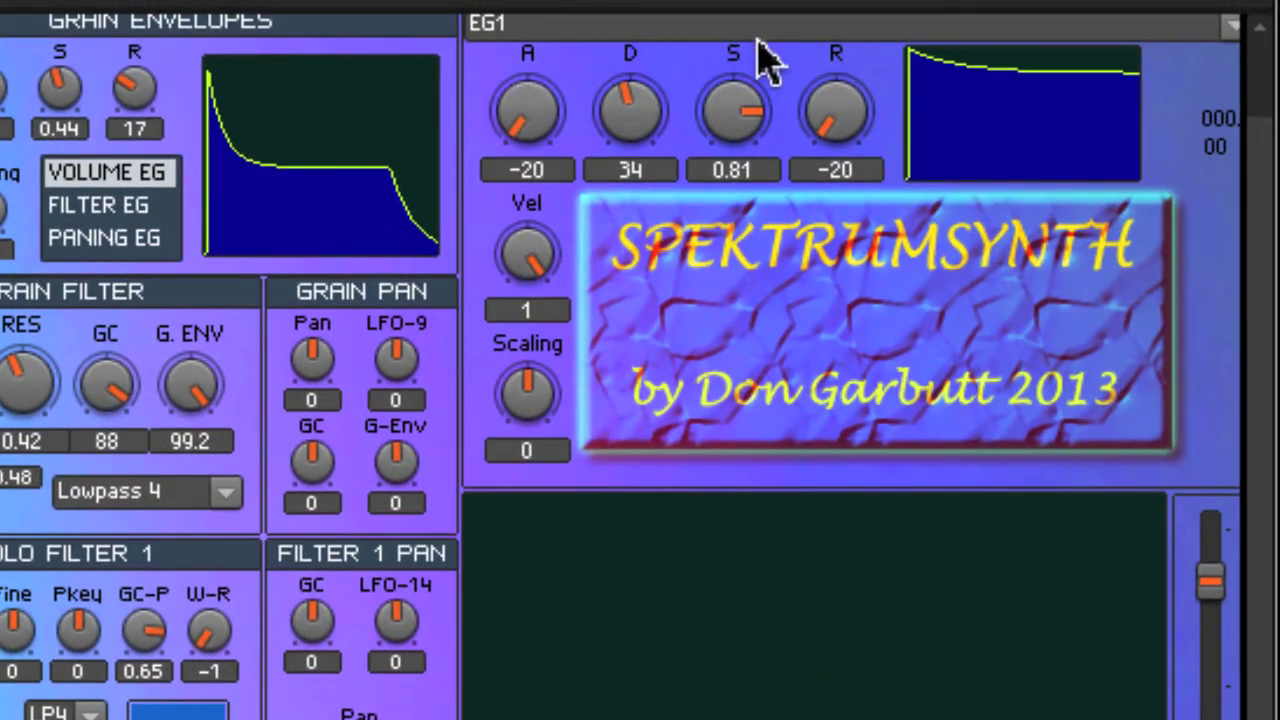
Select EG1 and set its sustain to 0, release to 42 and decay to 54.
{"action": "left_click", "coordinate": [700, 23]}
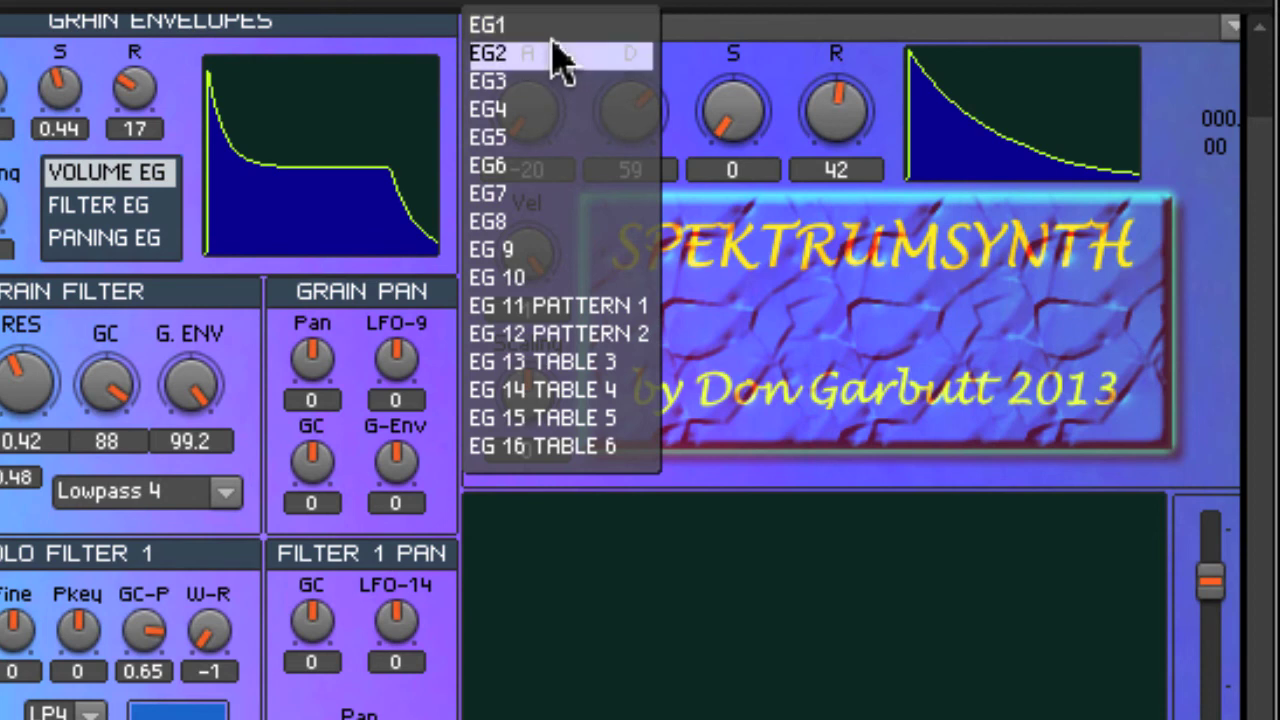
{"action": "left_click_drag", "start_coordinate": [734, 120], "coordinate": [735, 195]}
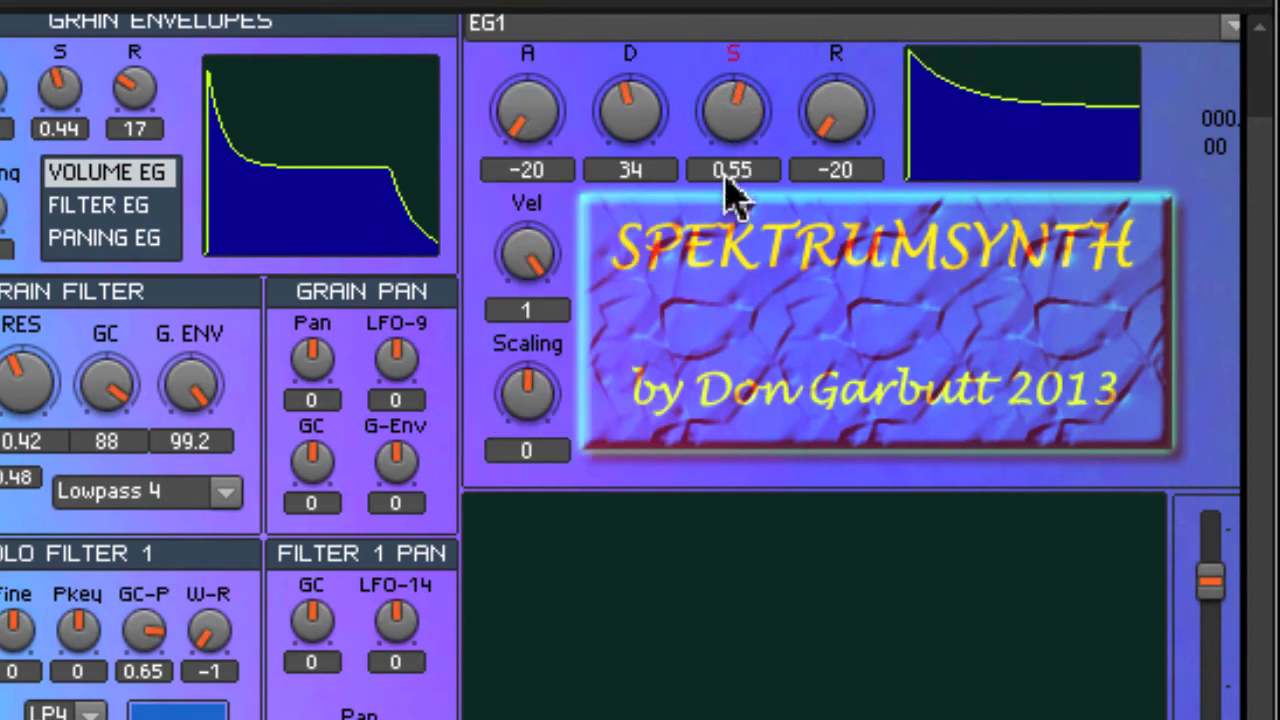
{"action": "left_click_drag", "start_coordinate": [837, 114], "coordinate": [837, 5]}
{"action": "left_click_drag", "start_coordinate": [734, 108], "coordinate": [734, 165]}
{"action": "left_click", "coordinate": [638, 112]}
{"action": "left_click_drag", "start_coordinate": [638, 112], "coordinate": [645, 57]}
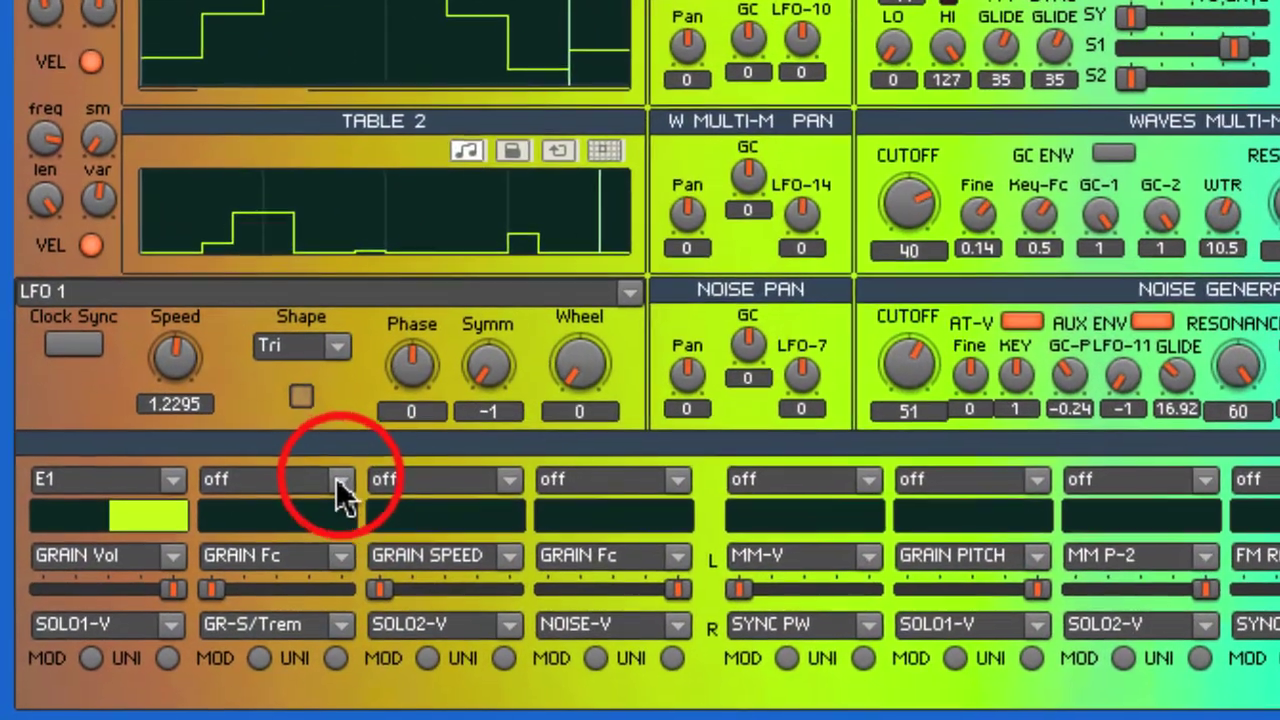
Set modulation slot 2 to source E2, right destination SOLO1-Fc, amount fully up.
{"action": "left_click", "coordinate": [341, 480]}
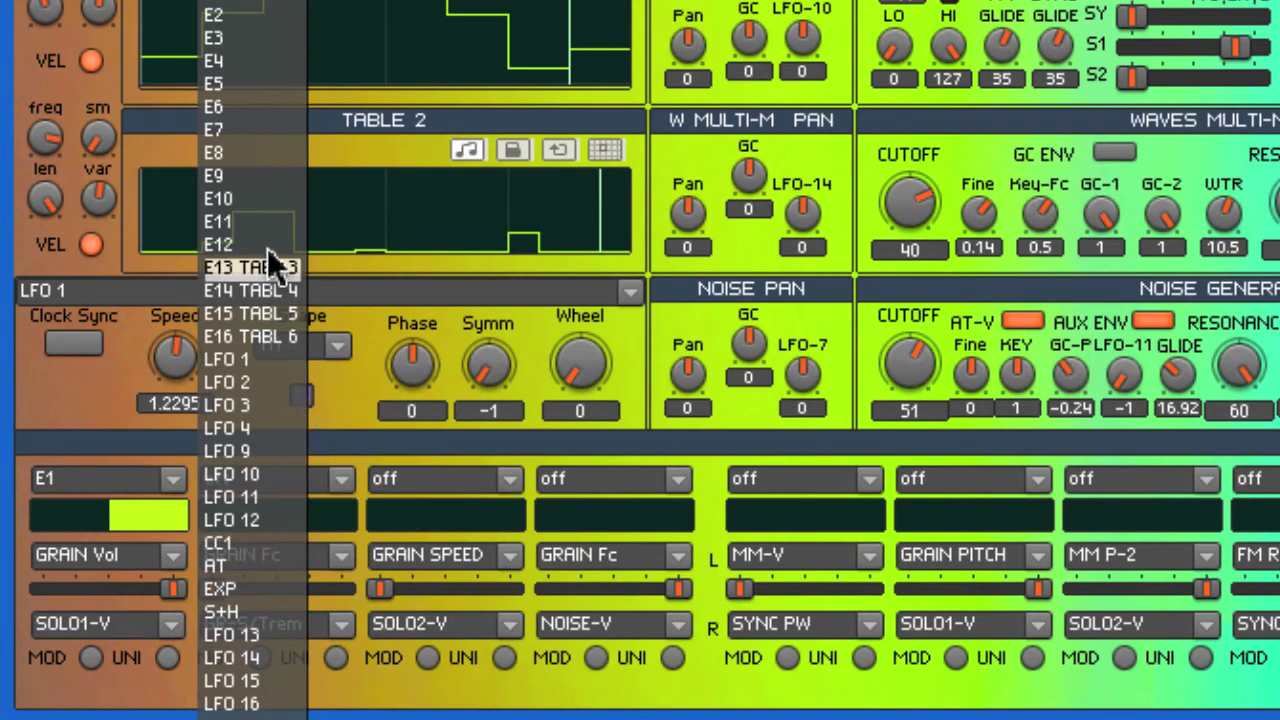
{"action": "left_click", "coordinate": [240, 17]}
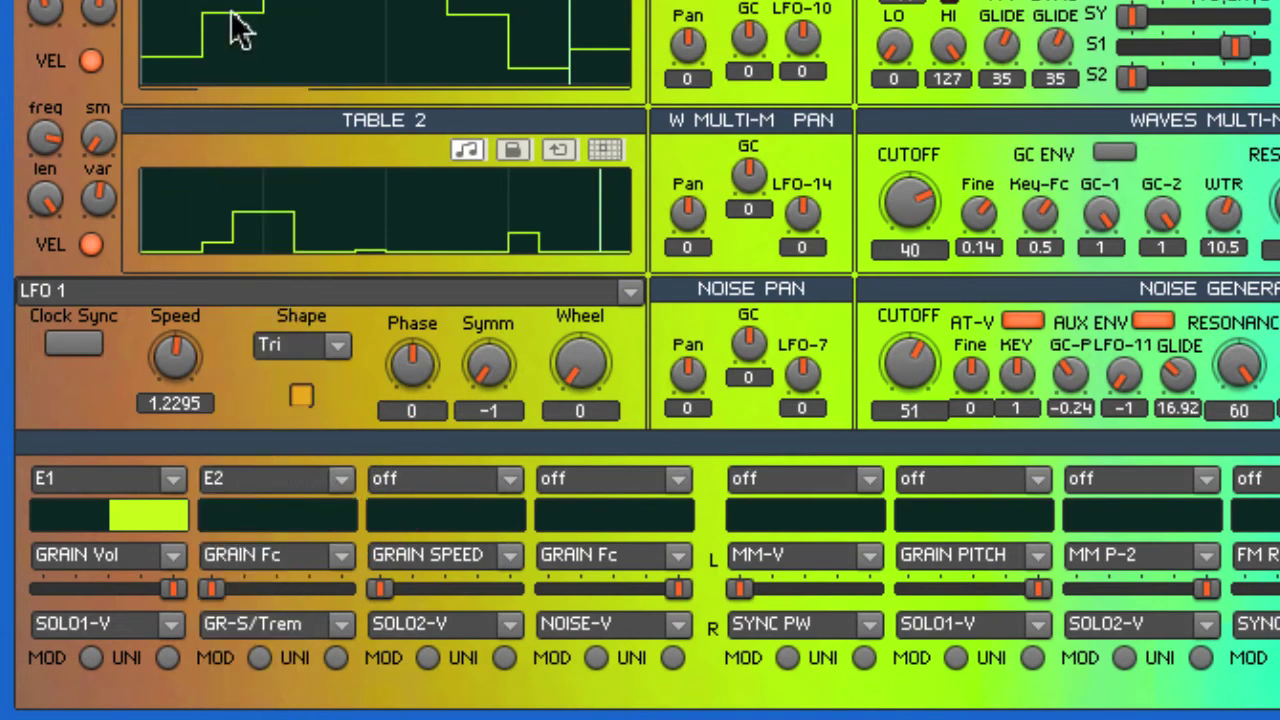
{"action": "left_click", "coordinate": [331, 612]}
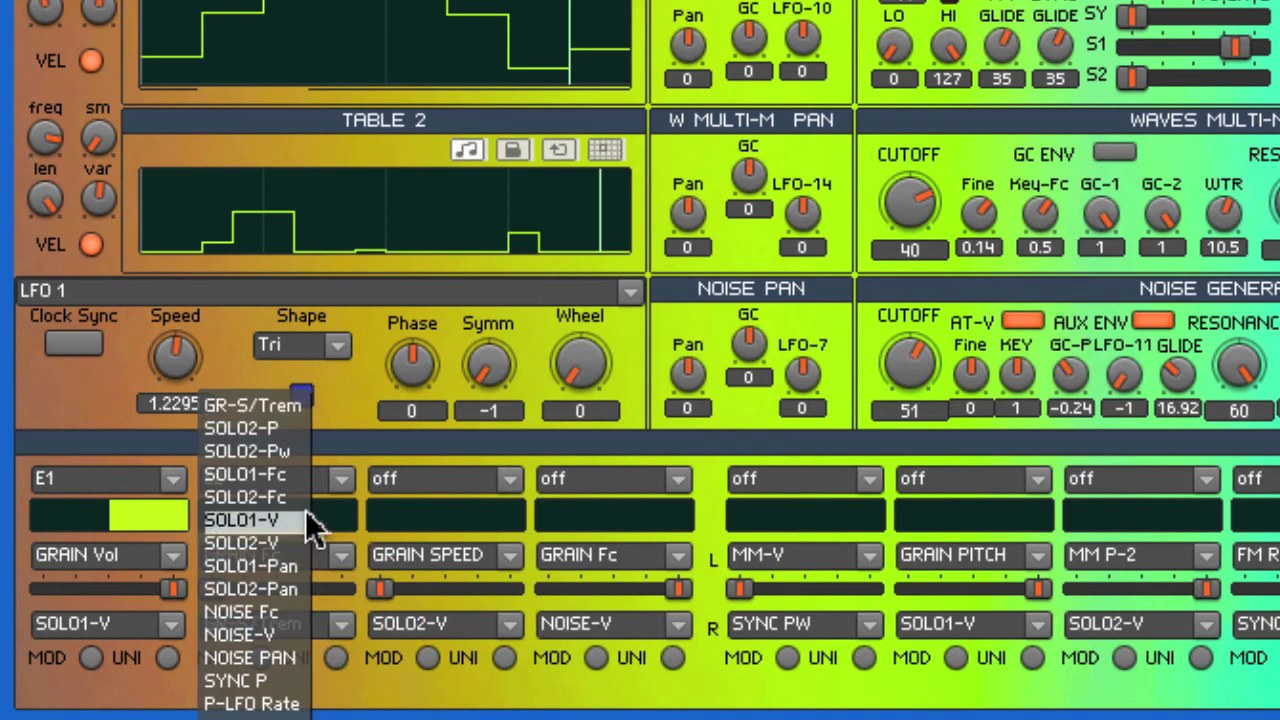
{"action": "left_click", "coordinate": [284, 471]}
{"action": "left_click_drag", "start_coordinate": [210, 588], "coordinate": [345, 588]}
{"action": "left_click", "coordinate": [275, 514]}
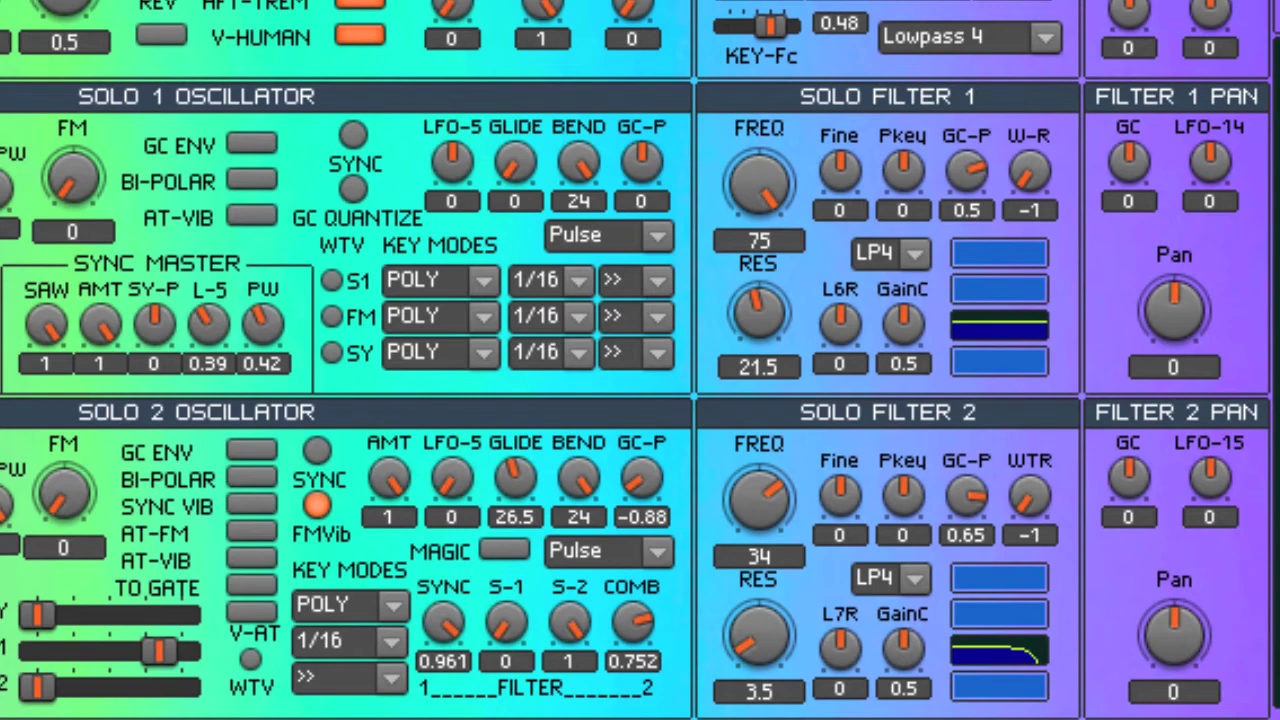
Lower Solo Filter 1's cutoff frequency and raise its GC-P amount.
{"action": "left_click_drag", "start_coordinate": [757, 183], "coordinate": [765, 360]}
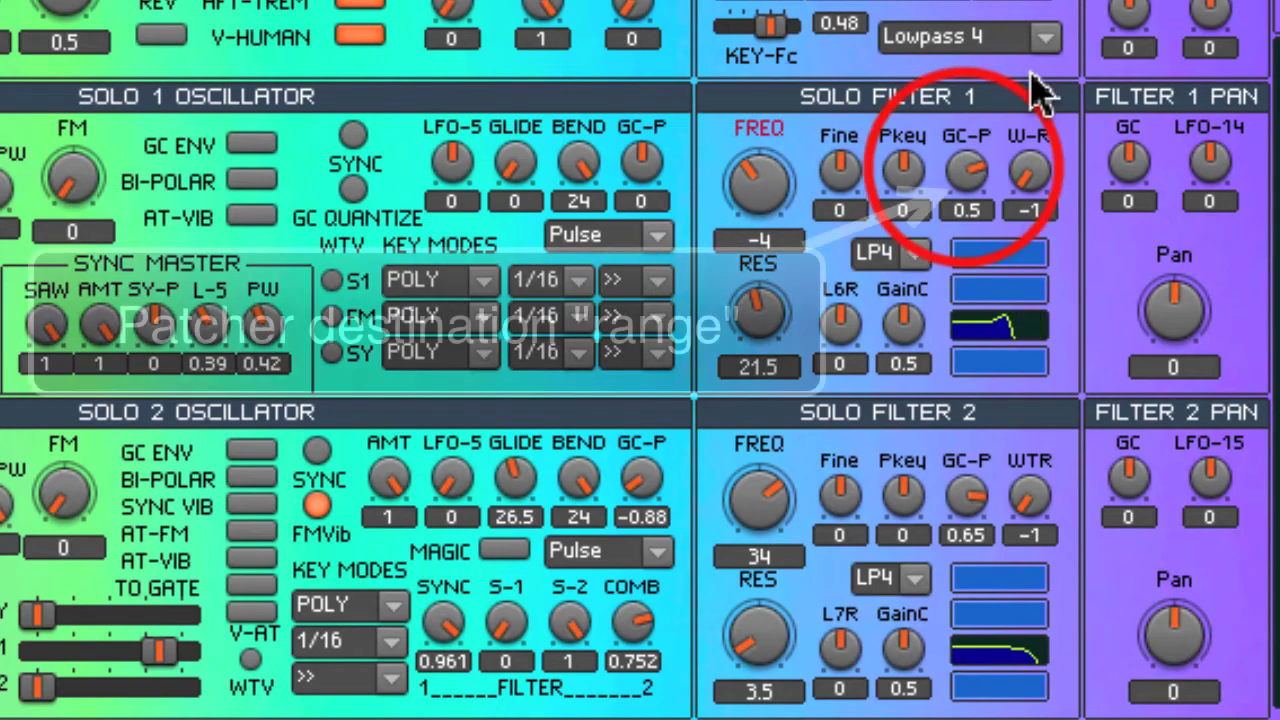
{"action": "left_click", "coordinate": [966, 172]}
{"action": "left_click_drag", "start_coordinate": [963, 163], "coordinate": [963, 137]}
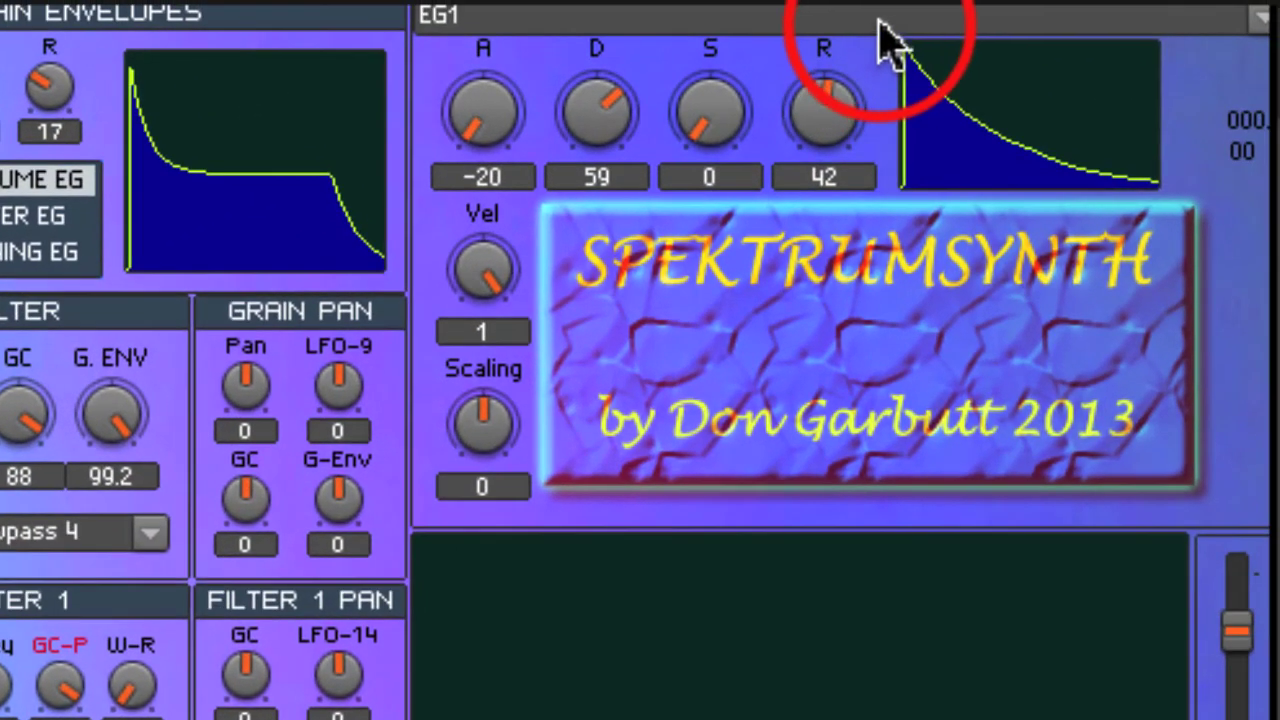
Lengthen EG2's decay to 66 and make E2's modulation amount partly negative.
{"action": "left_click", "coordinate": [880, 35]}
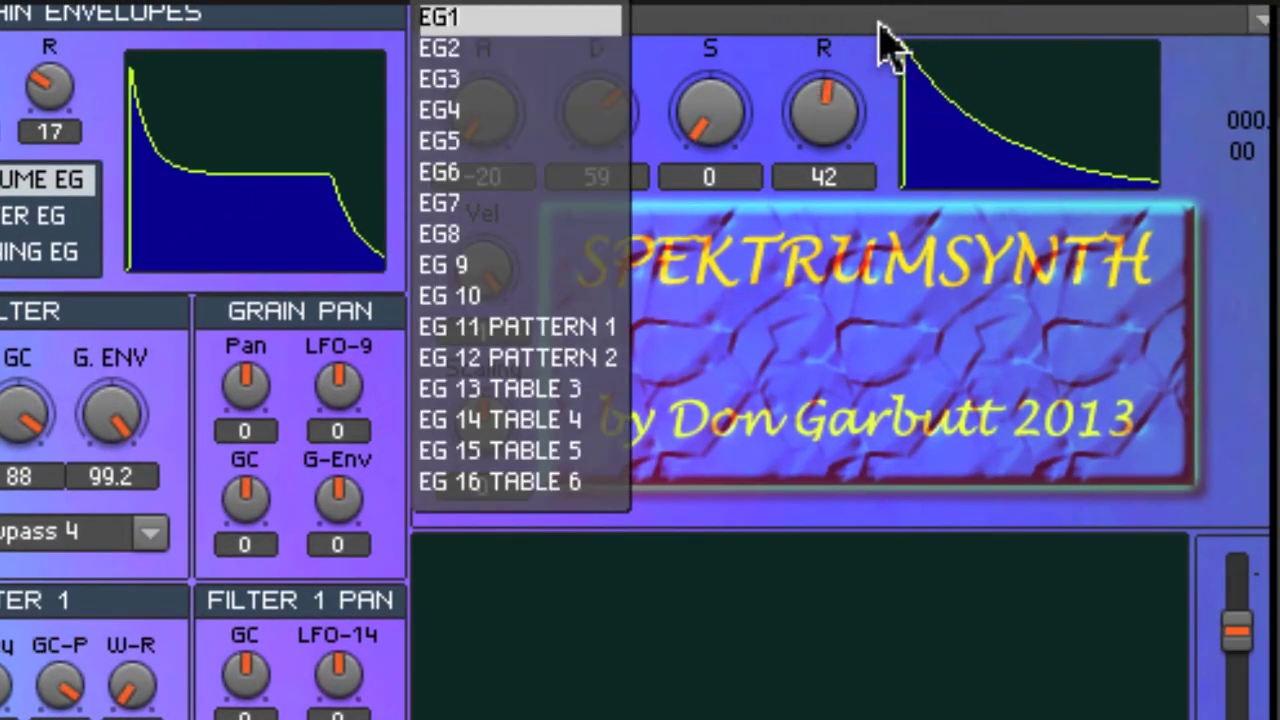
{"action": "left_click", "coordinate": [537, 72]}
{"action": "left_click_drag", "start_coordinate": [617, 78], "coordinate": [626, 43]}
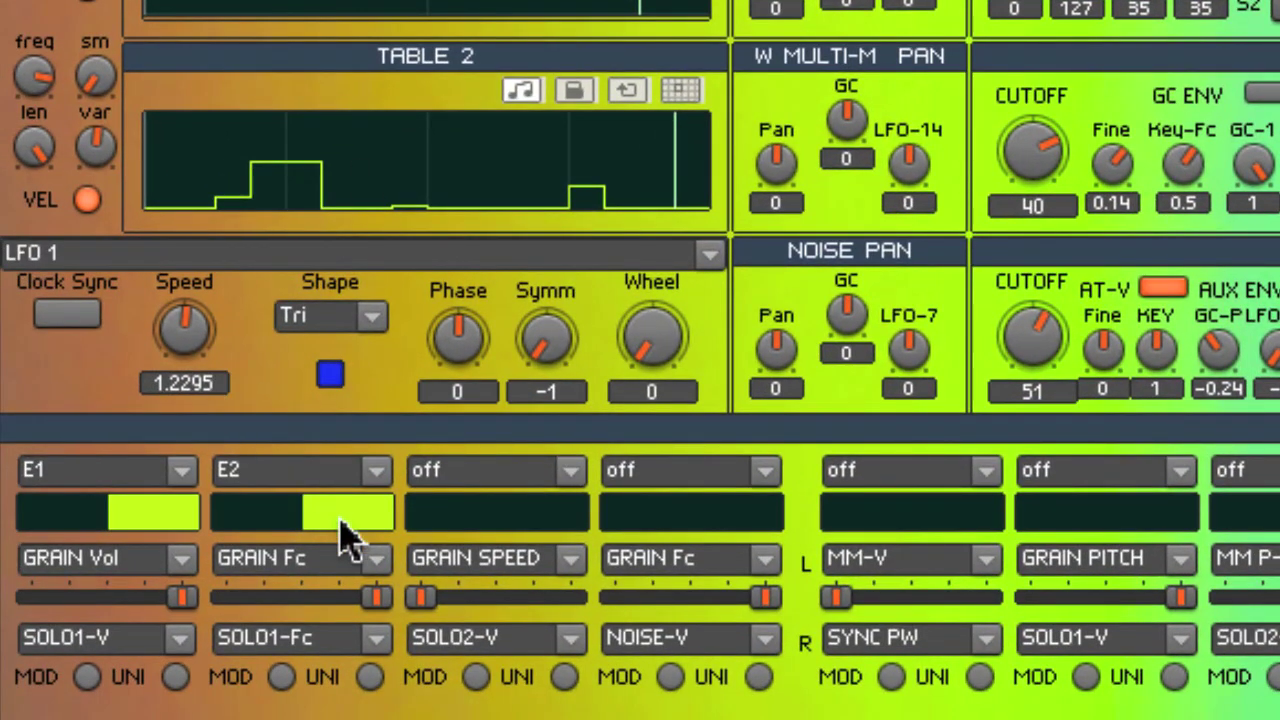
{"action": "left_click_drag", "start_coordinate": [345, 530], "coordinate": [129, 561]}
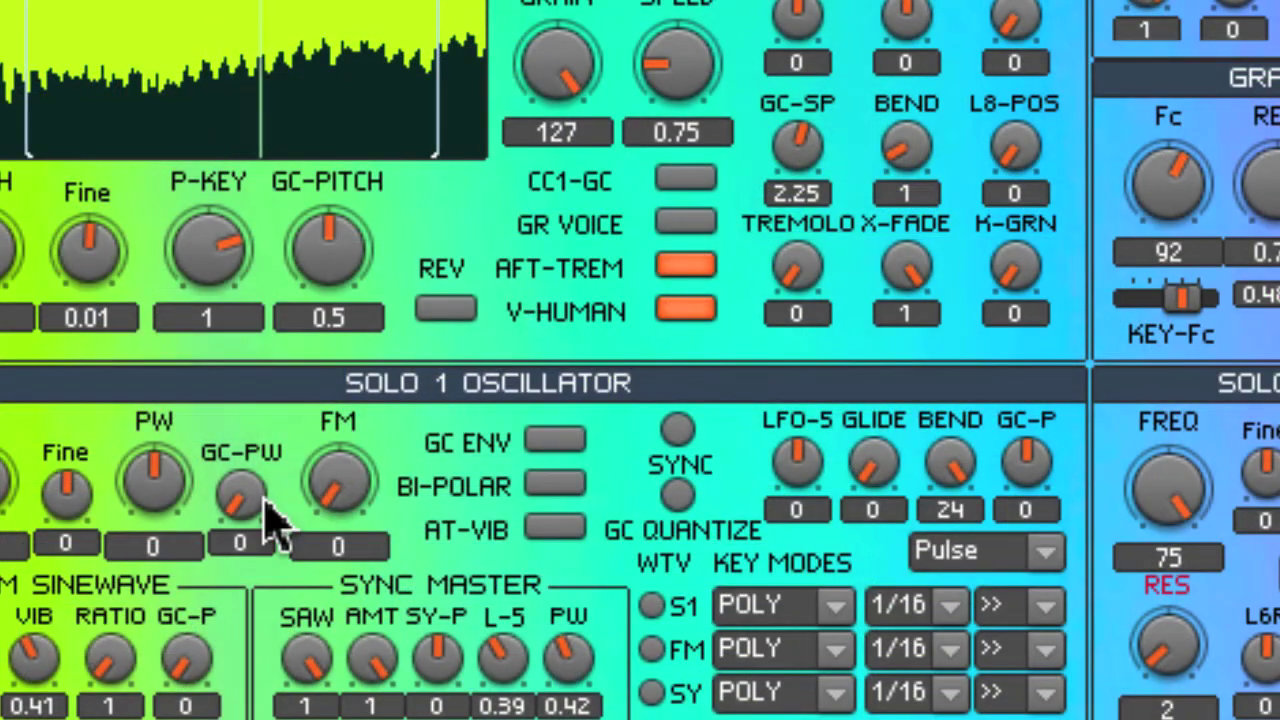
Raise Solo 1's GC-PW and set LFO 1 to triangle, symmetry 0, wheel amount 0.8.
{"action": "left_click_drag", "start_coordinate": [250, 520], "coordinate": [251, 294]}
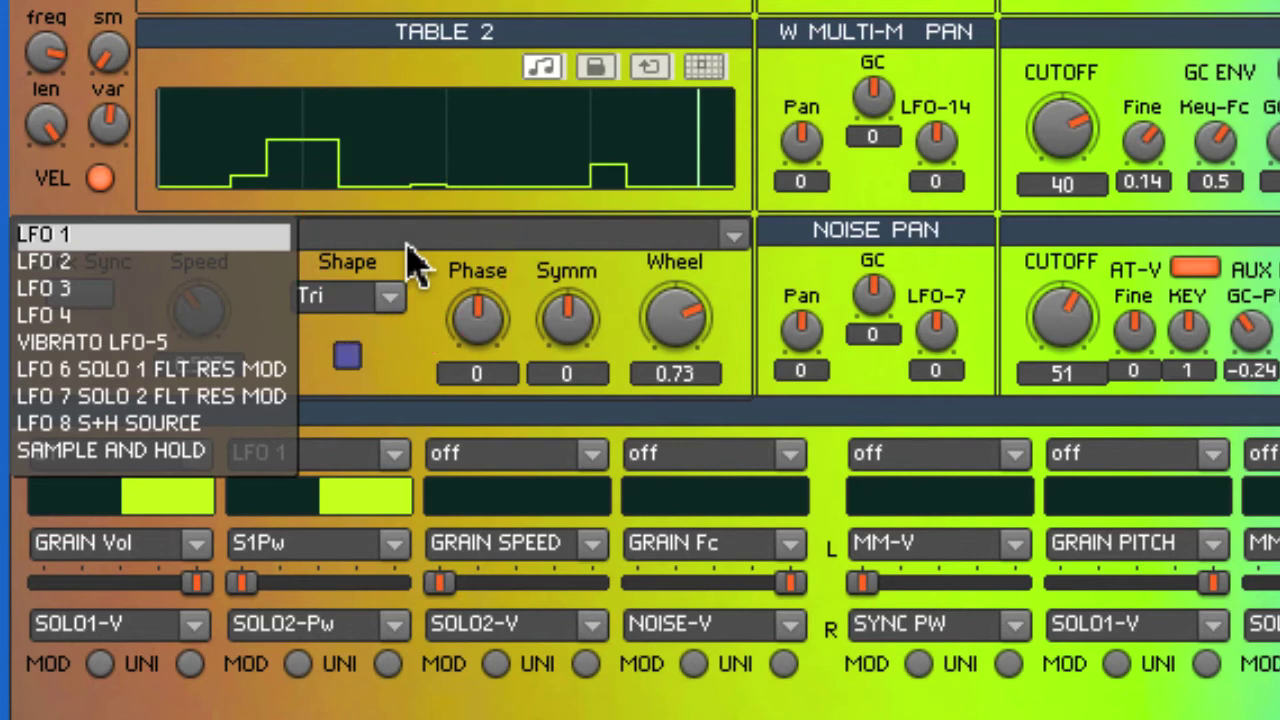
{"action": "left_click", "coordinate": [172, 237]}
{"action": "left_click", "coordinate": [366, 298]}
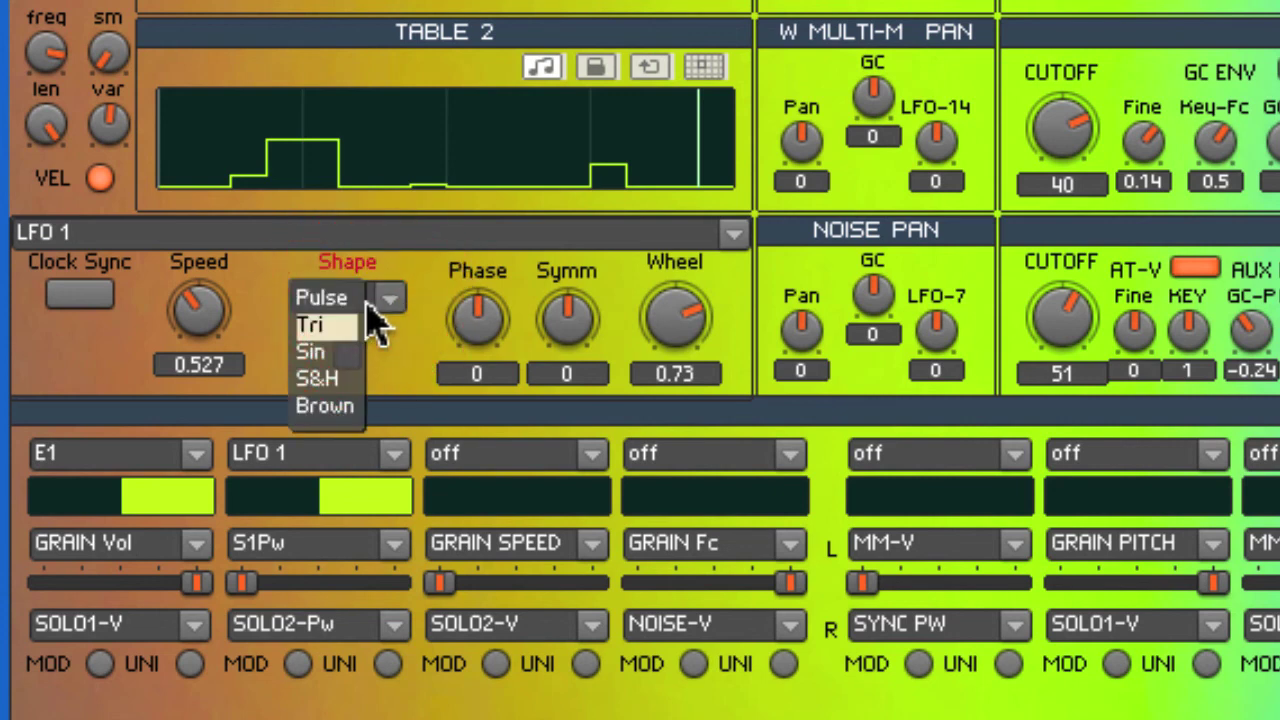
{"action": "left_click", "coordinate": [355, 325]}
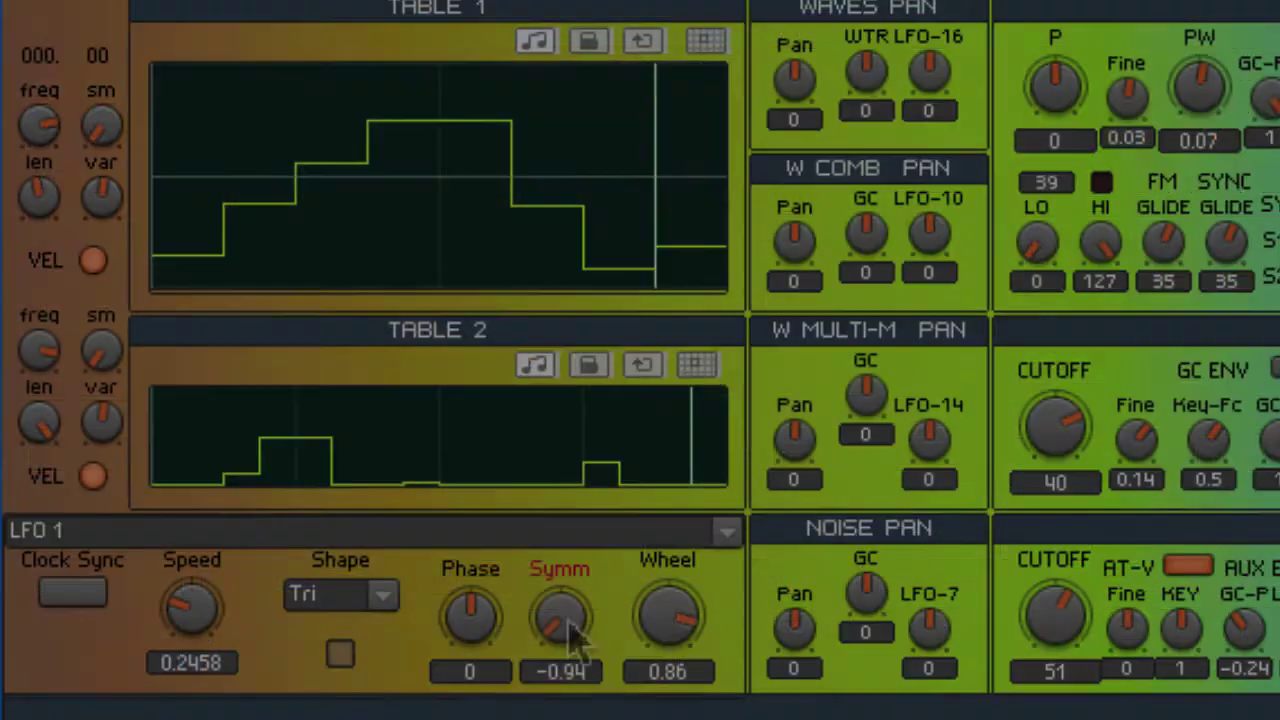
{"action": "double_click", "coordinate": [560, 620]}
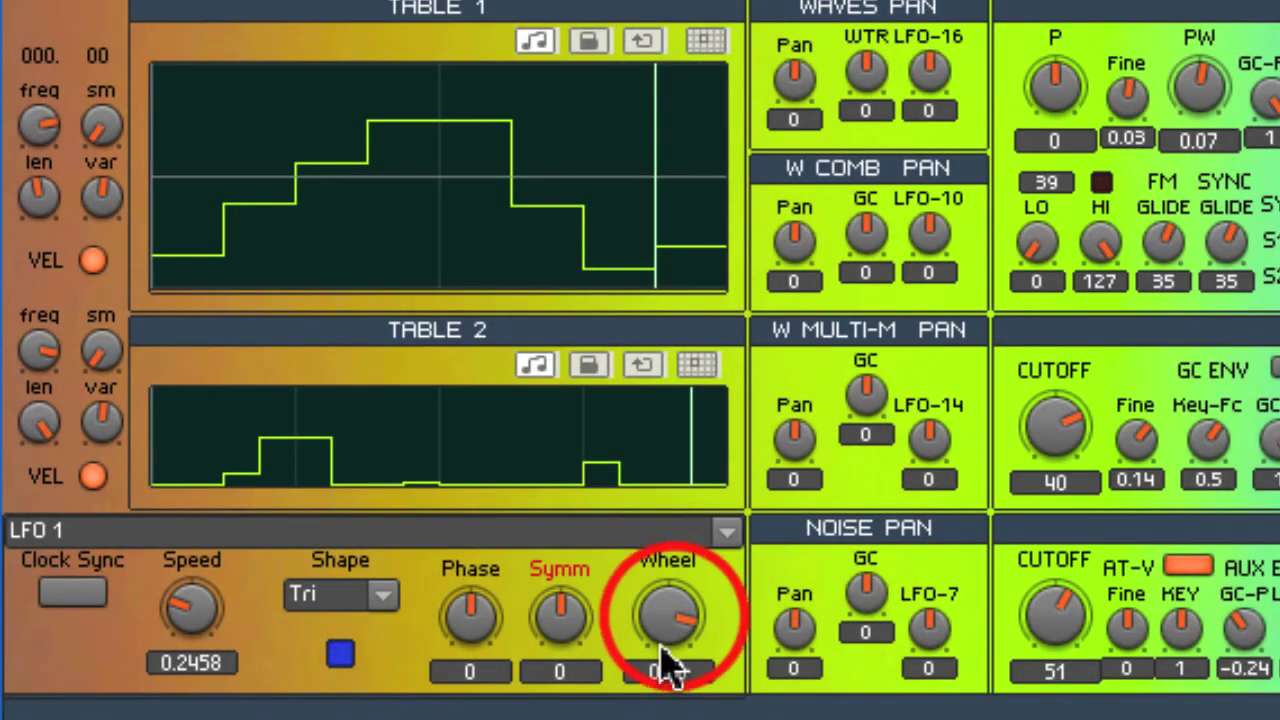
{"action": "left_click_drag", "start_coordinate": [676, 628], "coordinate": [676, 645]}
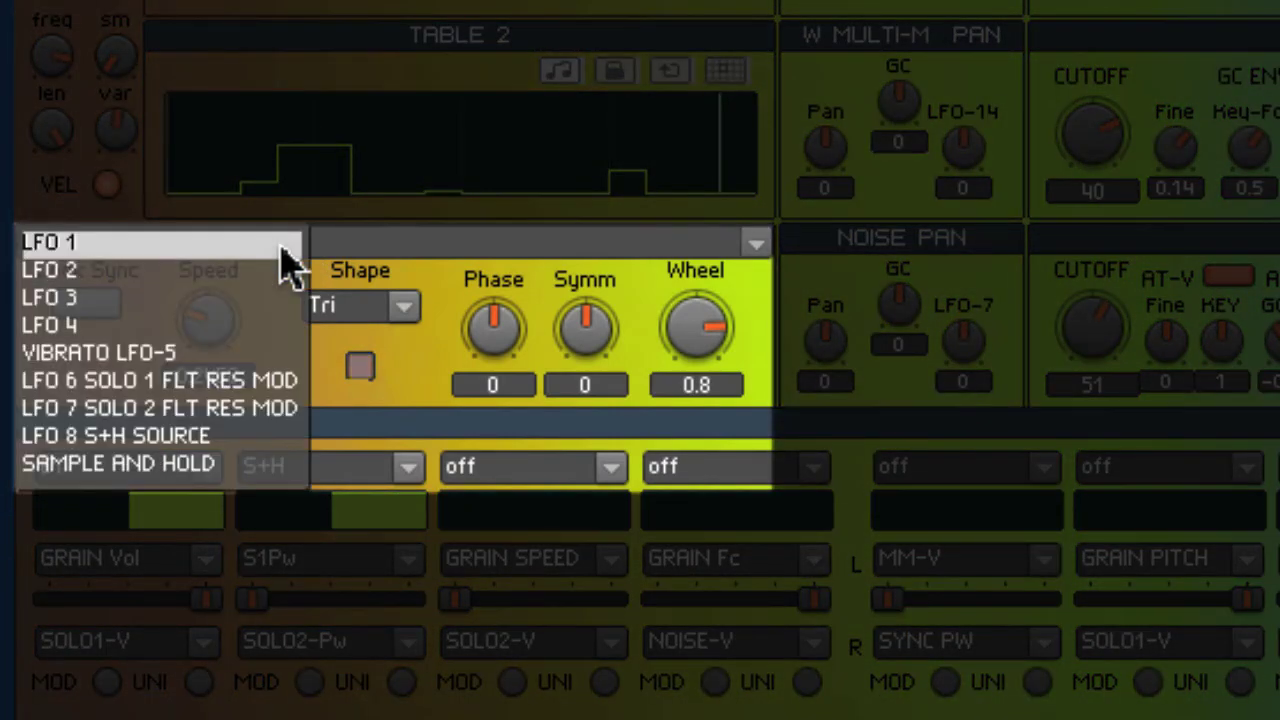
Set the Sample and Hold to a 1/16 denominator with its position on LFO 8.
{"action": "left_click", "coordinate": [183, 464]}
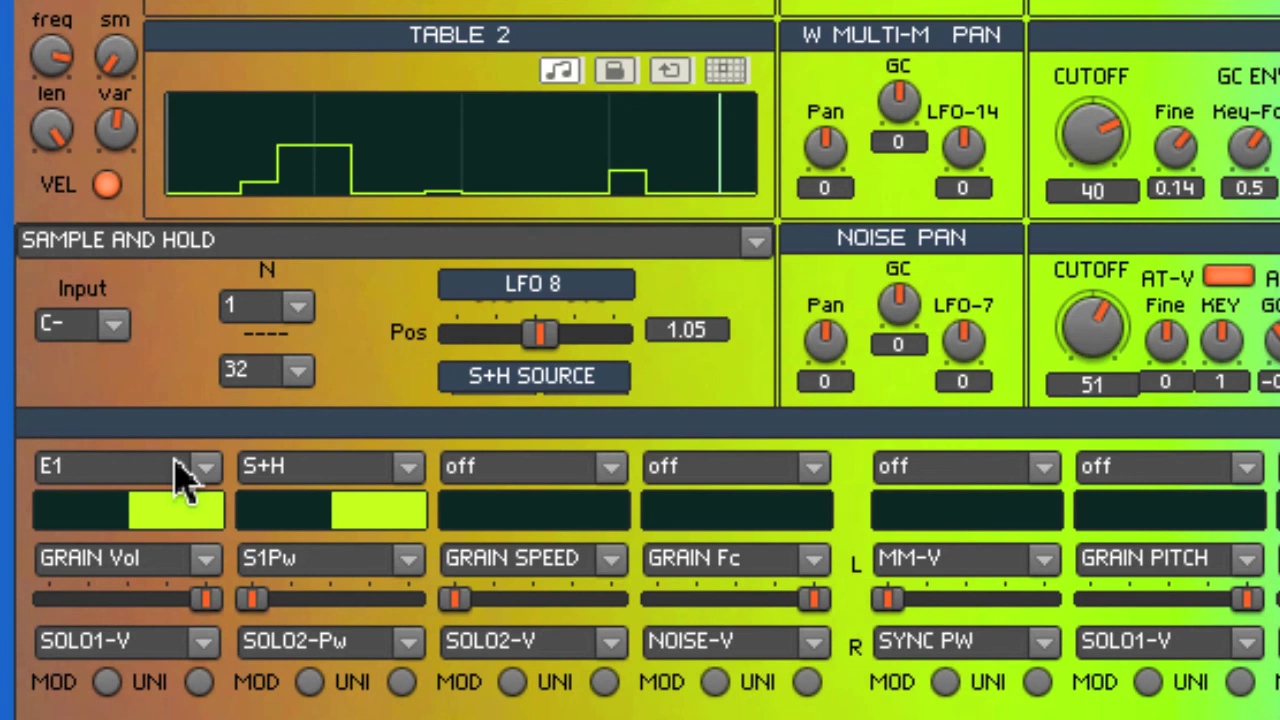
{"action": "left_click", "coordinate": [248, 370]}
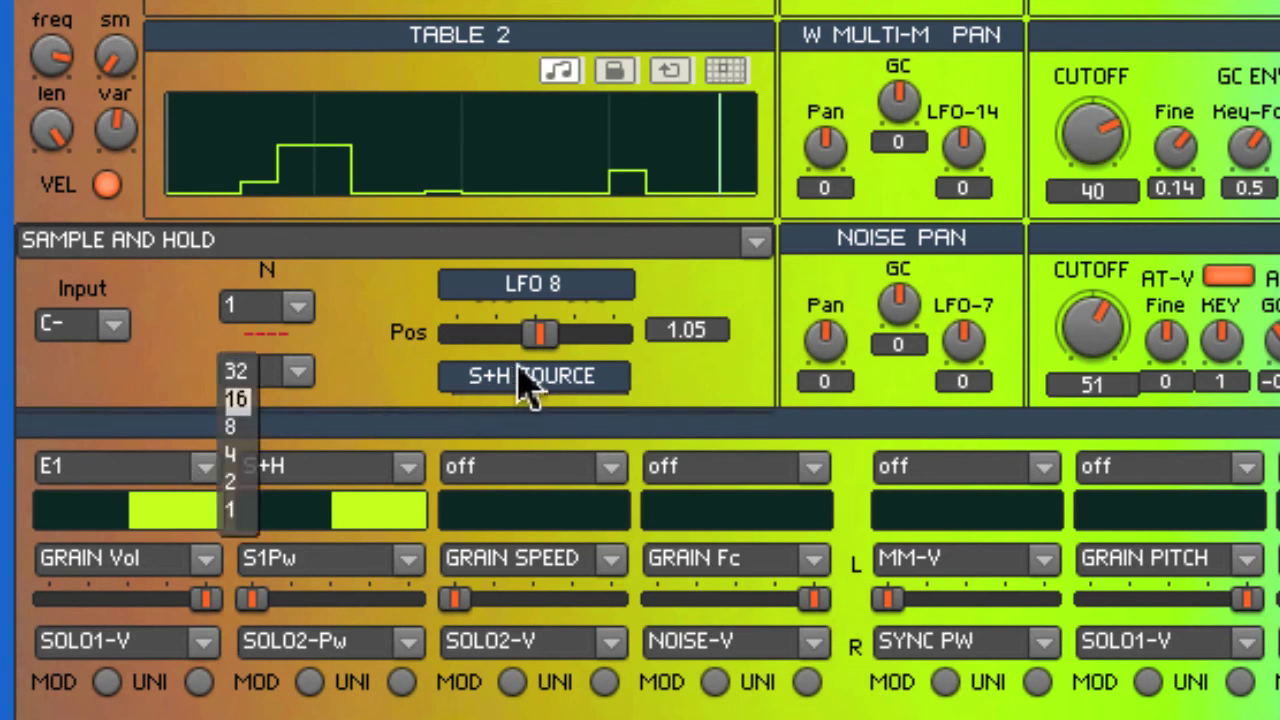
{"action": "left_click", "coordinate": [238, 400]}
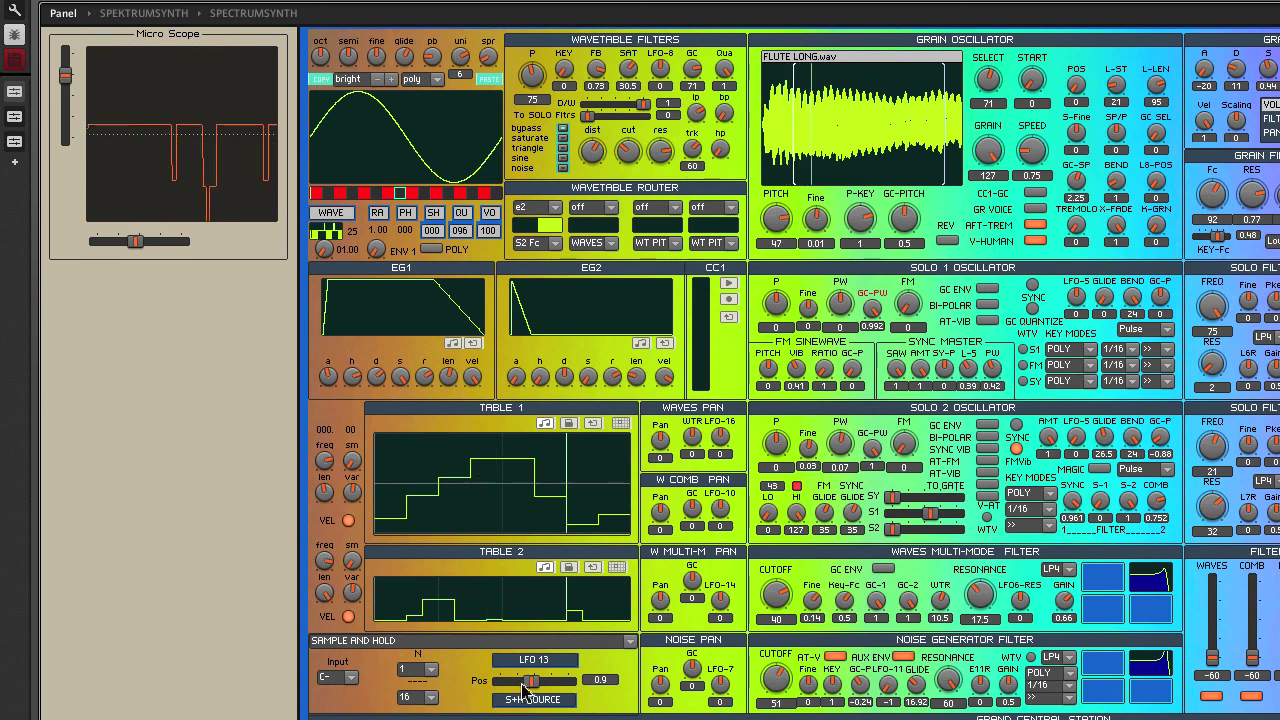
{"action": "left_click_drag", "start_coordinate": [530, 681], "coordinate": [571, 697]}
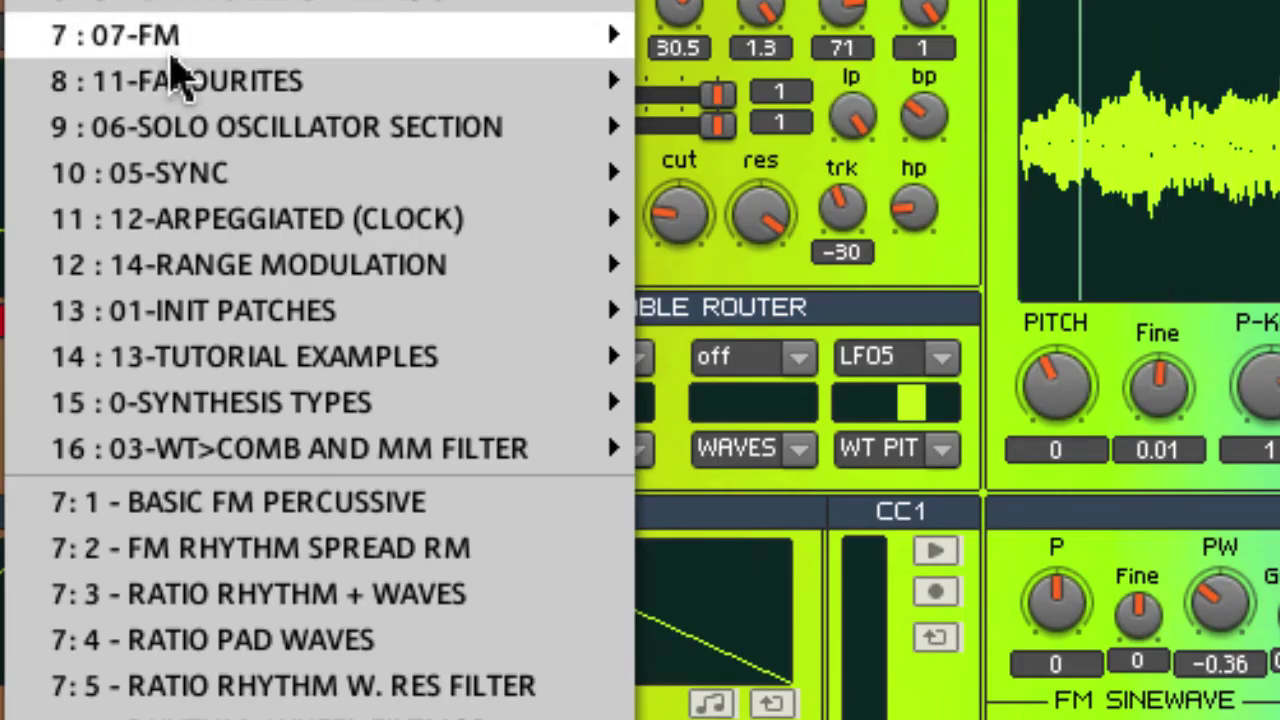
Load the 07-FM > 7:13 FM INIT preset and drag the Solo 2 S2 level fully left.
{"action": "mouse_move", "coordinate": [170, 57]}
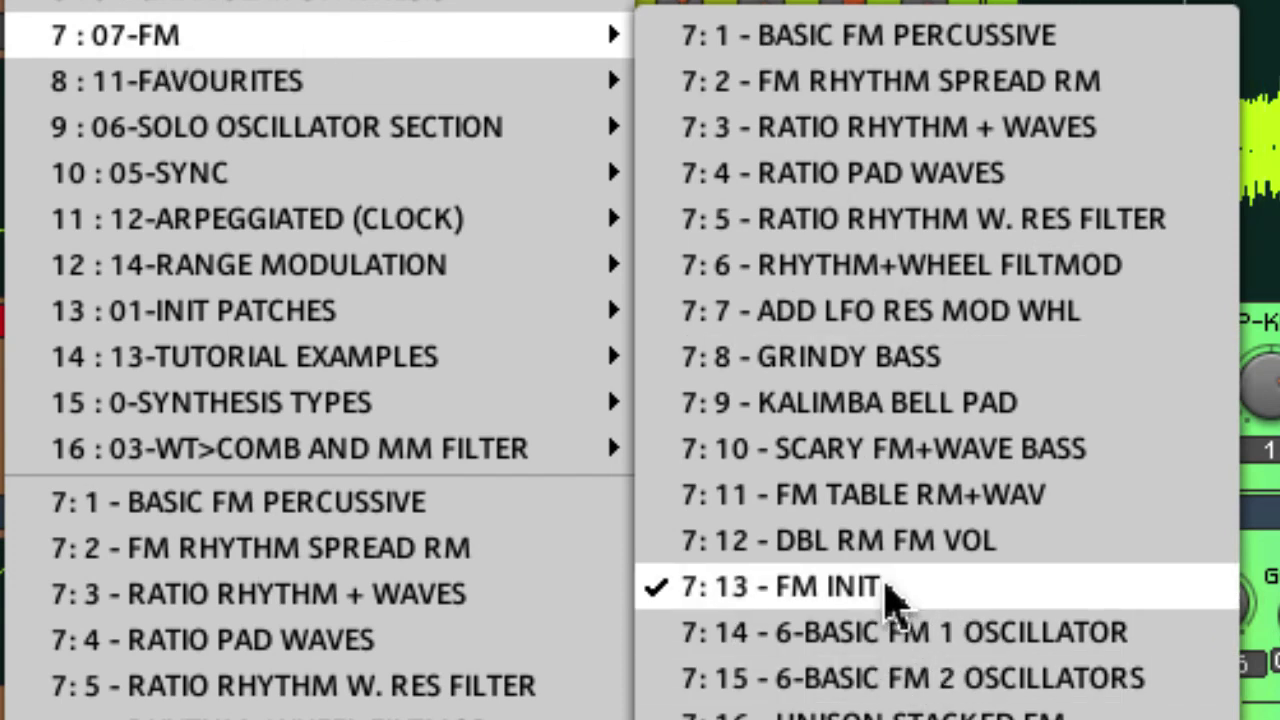
{"action": "left_click", "coordinate": [886, 588]}
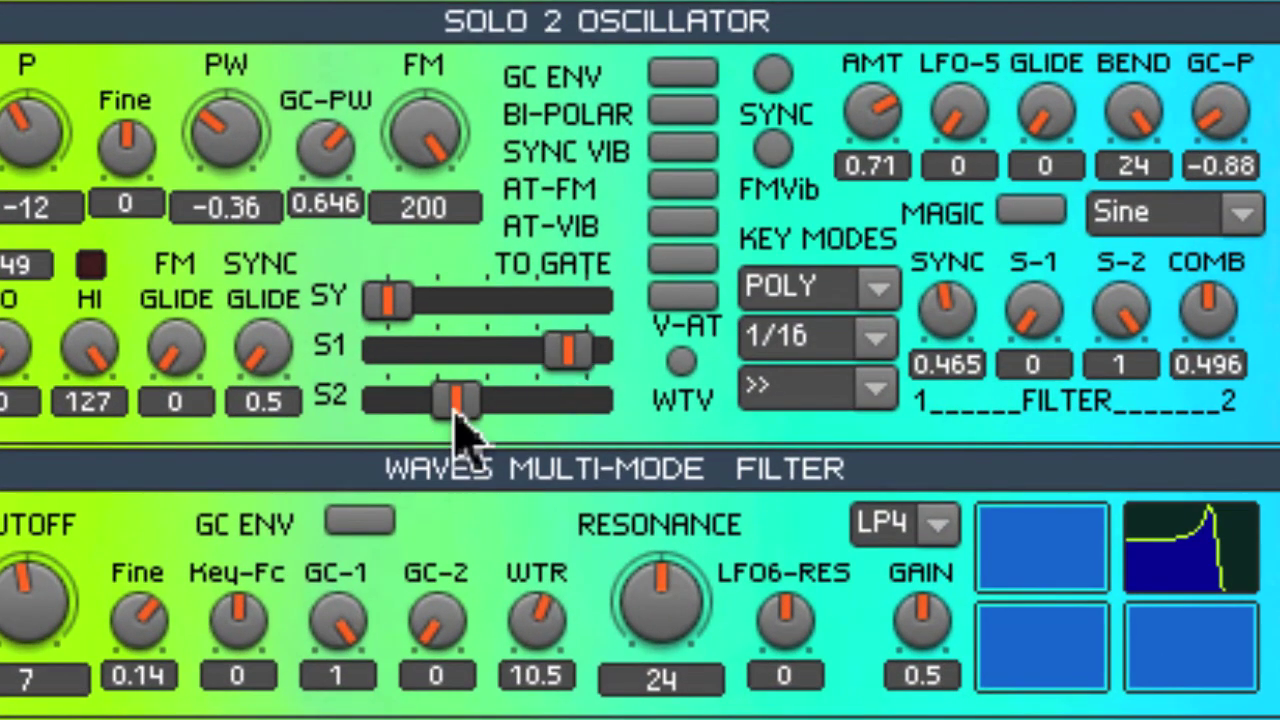
{"action": "left_click_drag", "start_coordinate": [445, 415], "coordinate": [388, 400]}
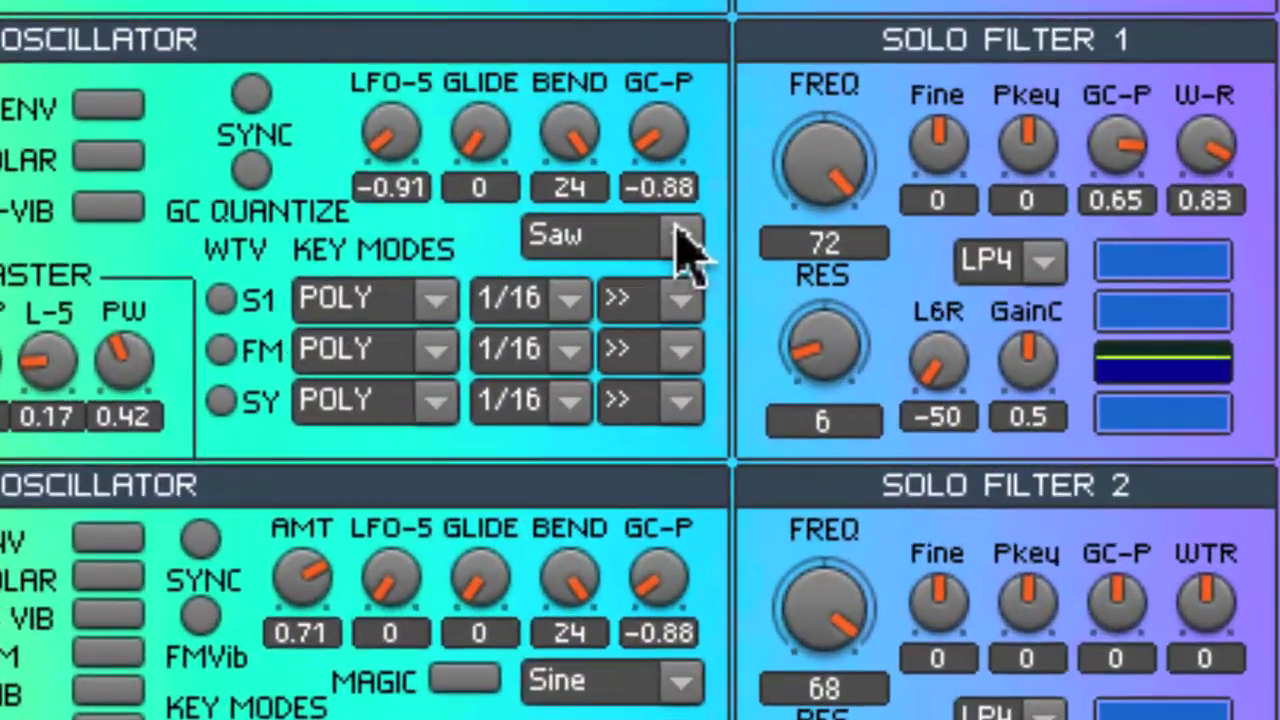
Switch the Solo 1 oscillator waveform from Saw to Sine, then to Pulse.
{"action": "left_click", "coordinate": [1000, 389]}
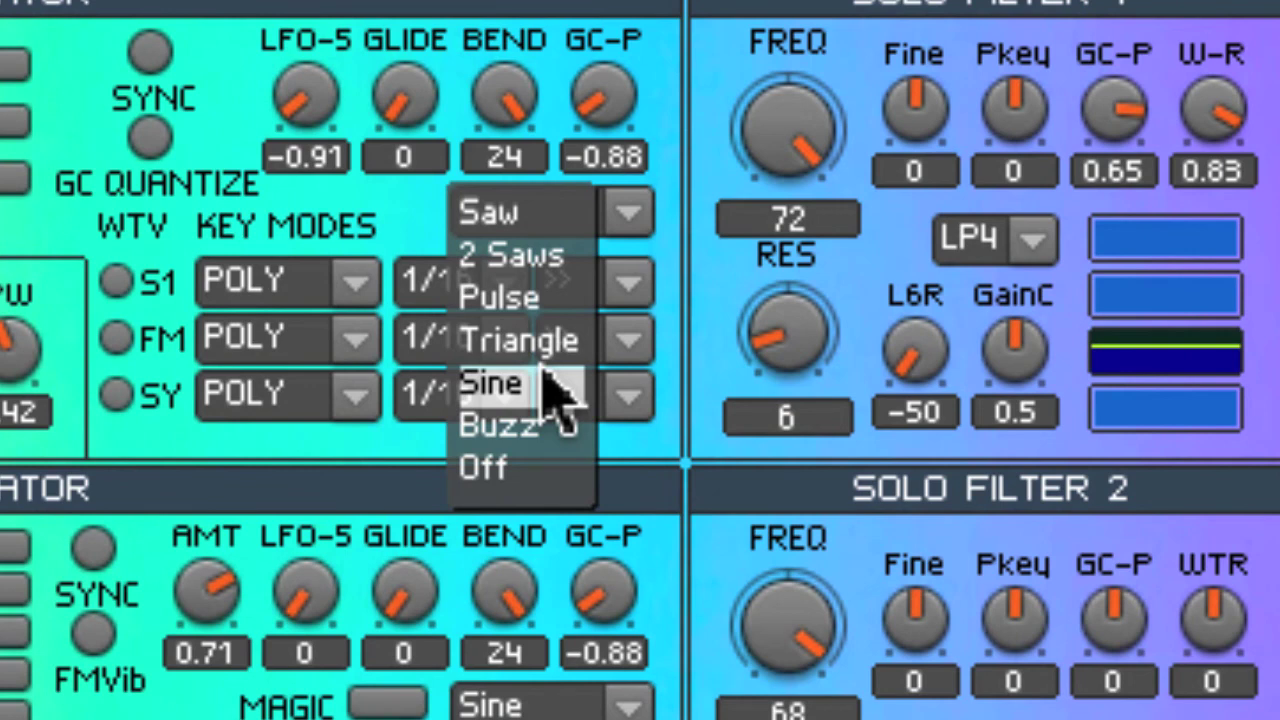
{"action": "left_click", "coordinate": [548, 392]}
{"action": "left_click", "coordinate": [628, 213]}
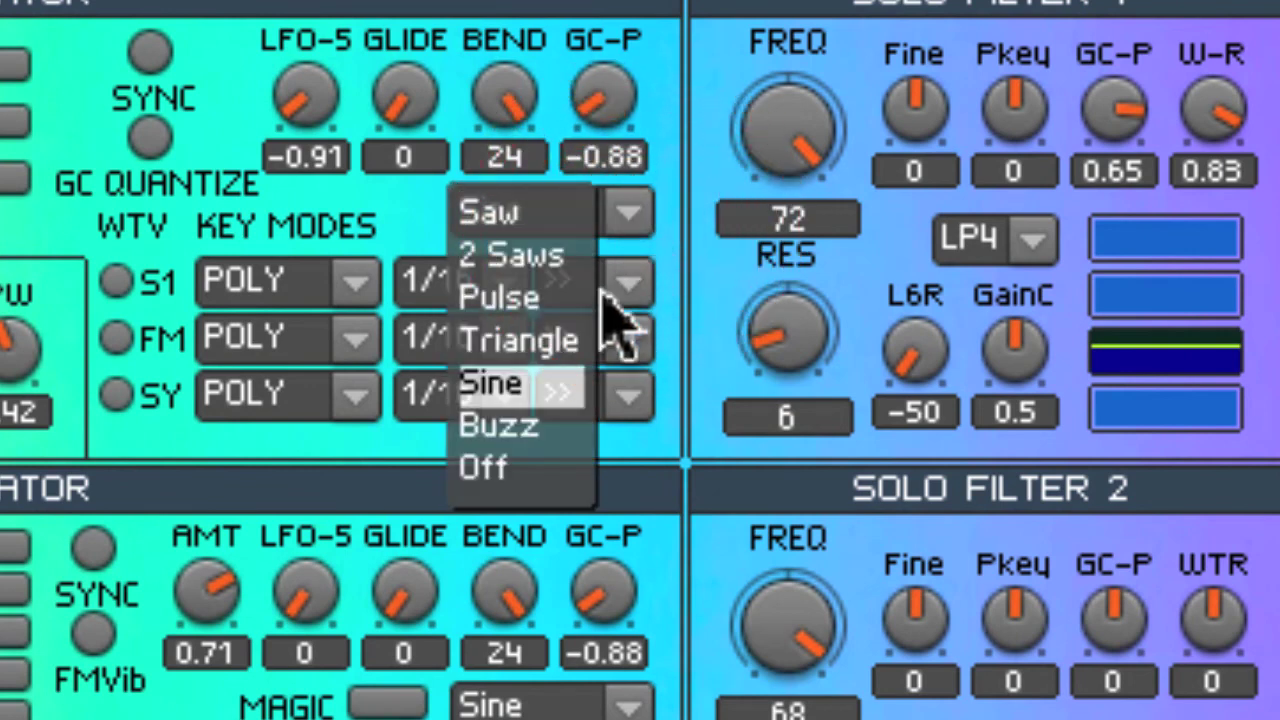
{"action": "left_click", "coordinate": [500, 297]}
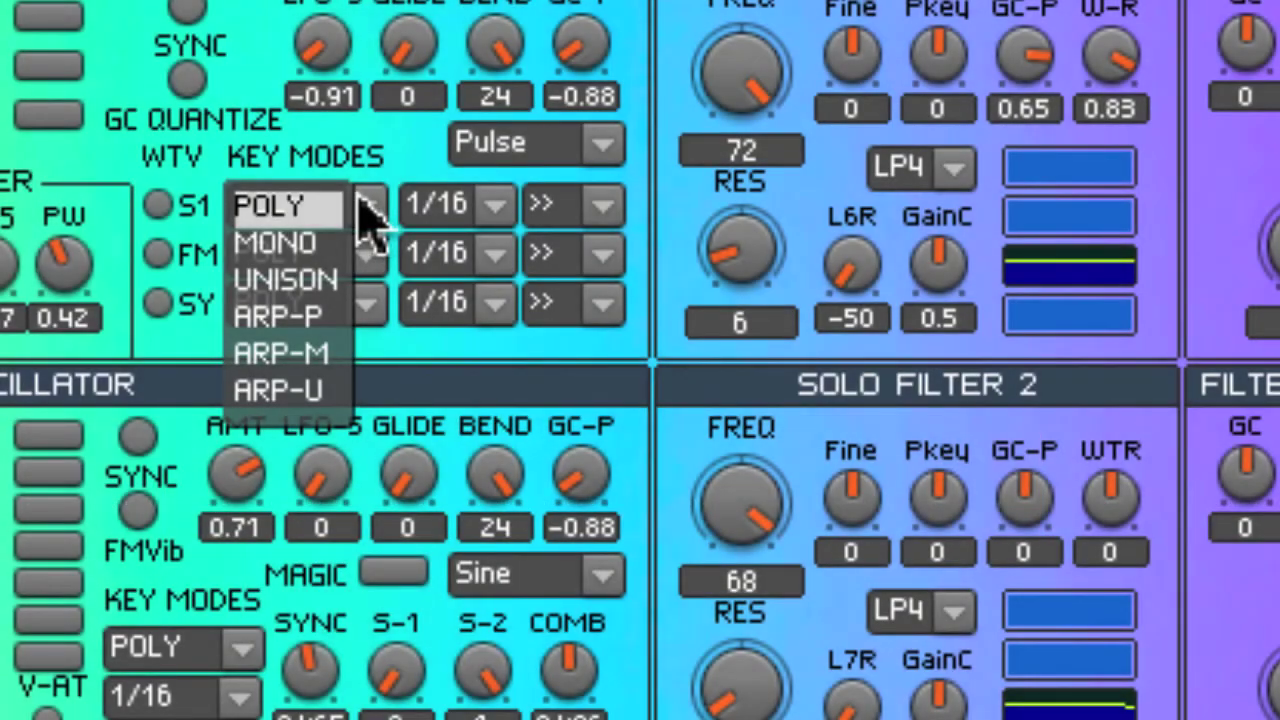
{"action": "left_click", "coordinate": [275, 290]}
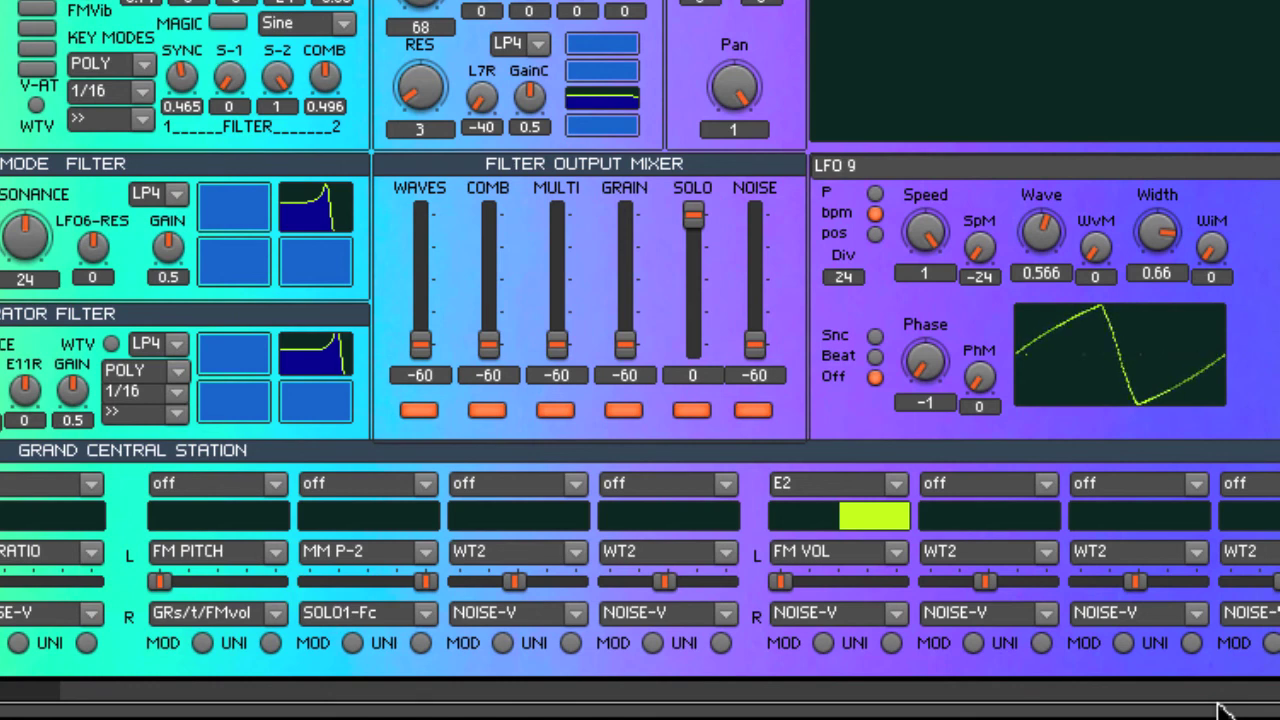
Route modulation source E2 to the FM VOL destination in Grand Central Station.
{"action": "left_click", "coordinate": [895, 484]}
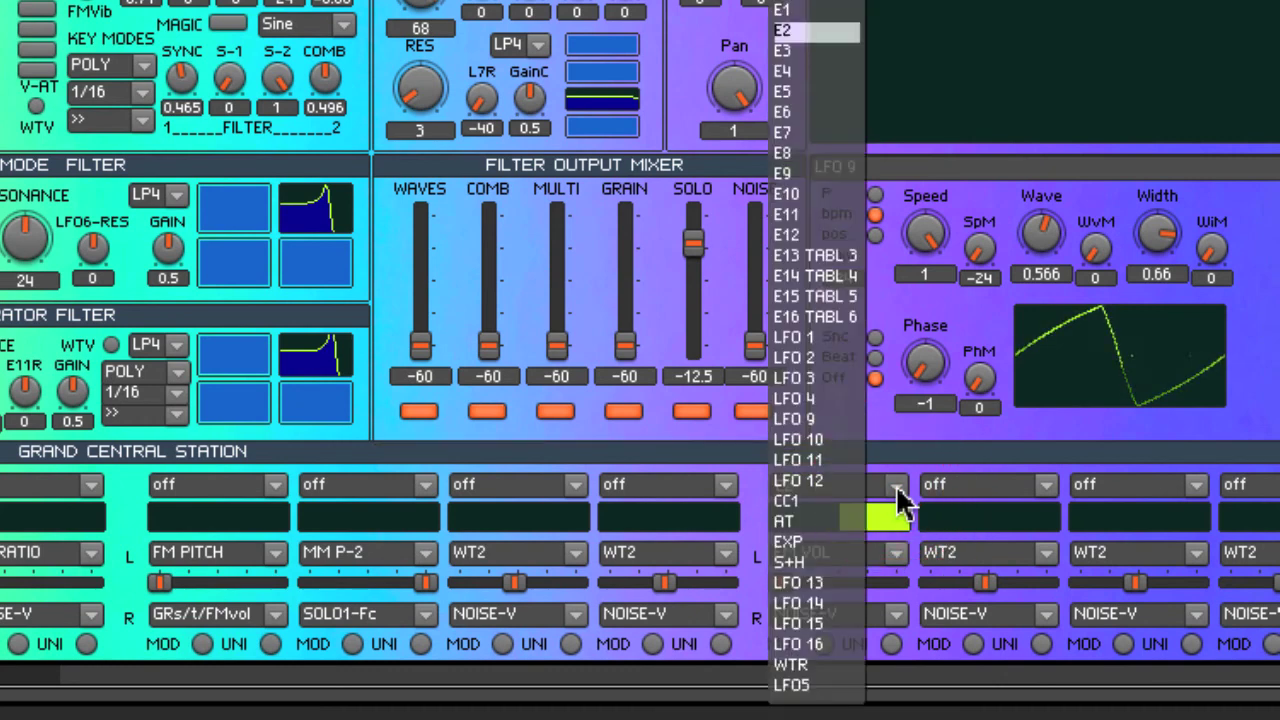
{"action": "left_click", "coordinate": [827, 32]}
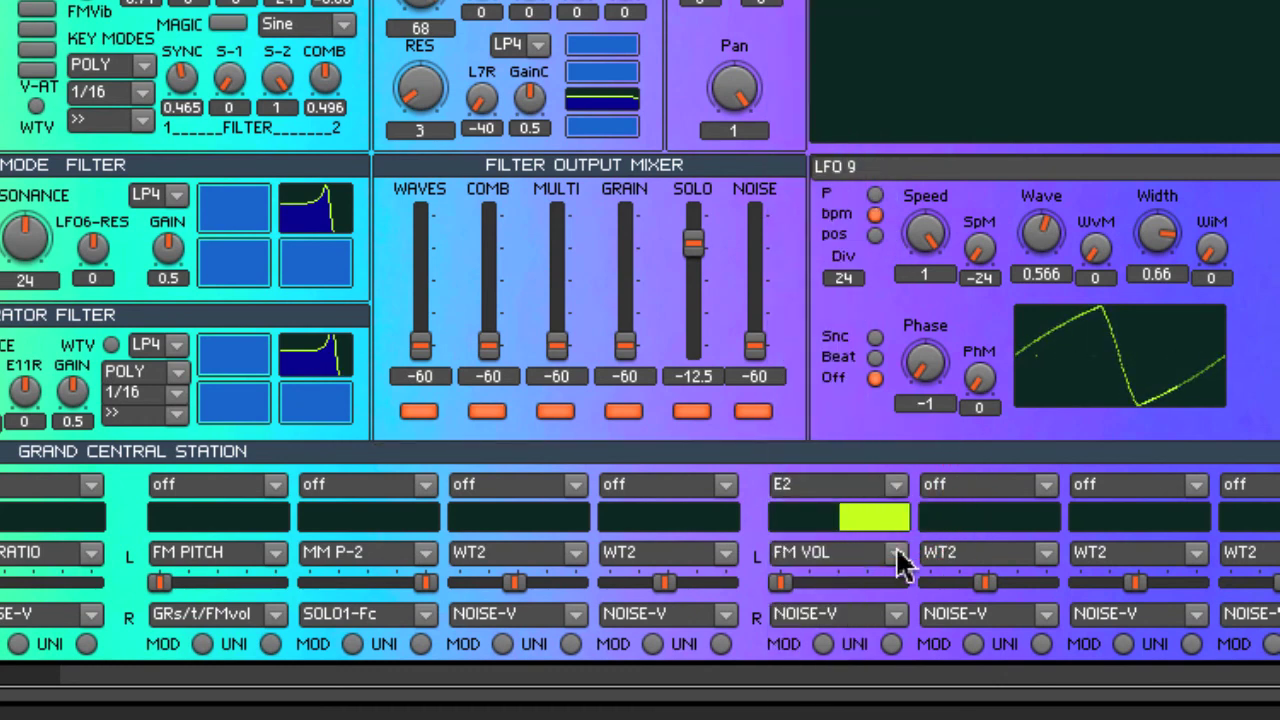
{"action": "left_click", "coordinate": [895, 555]}
{"action": "left_click", "coordinate": [813, 686]}
Set the FM VOL modulation amount to minimum and show the EG 11 Pattern 1 envelope.
{"action": "left_click_drag", "start_coordinate": [780, 583], "coordinate": [820, 590]}
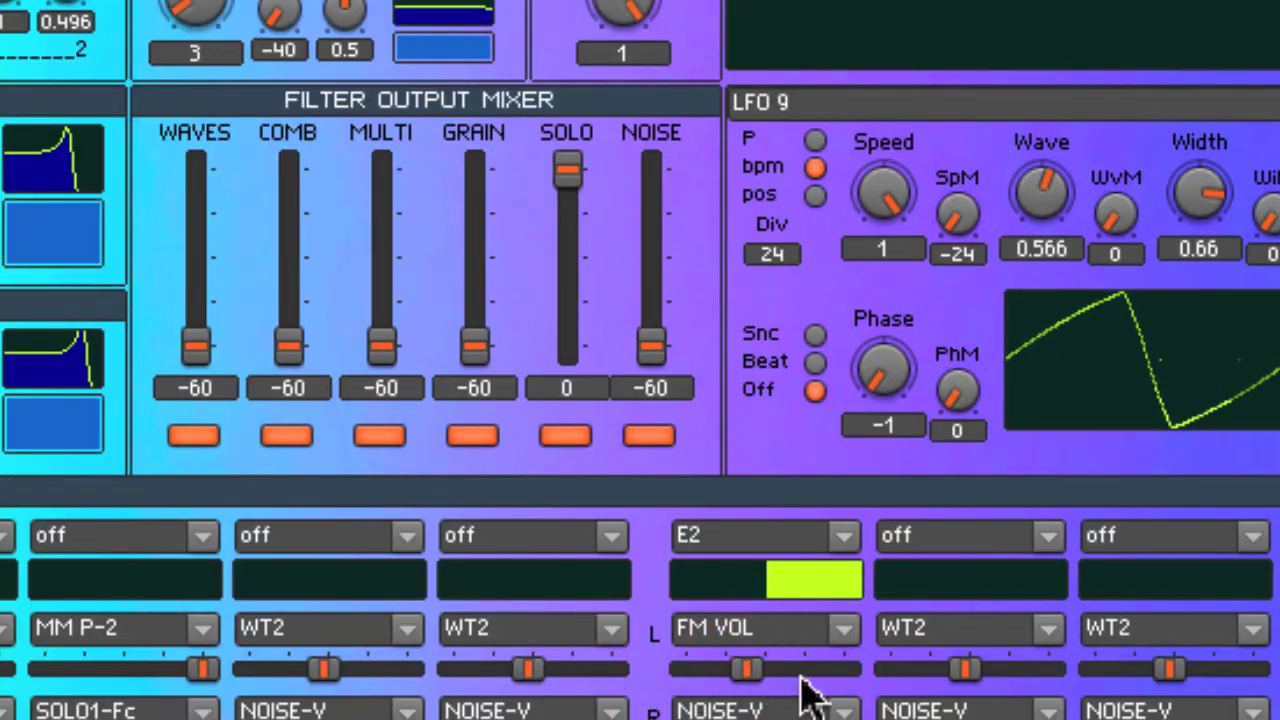
{"action": "left_click_drag", "start_coordinate": [800, 676], "coordinate": [569, 656]}
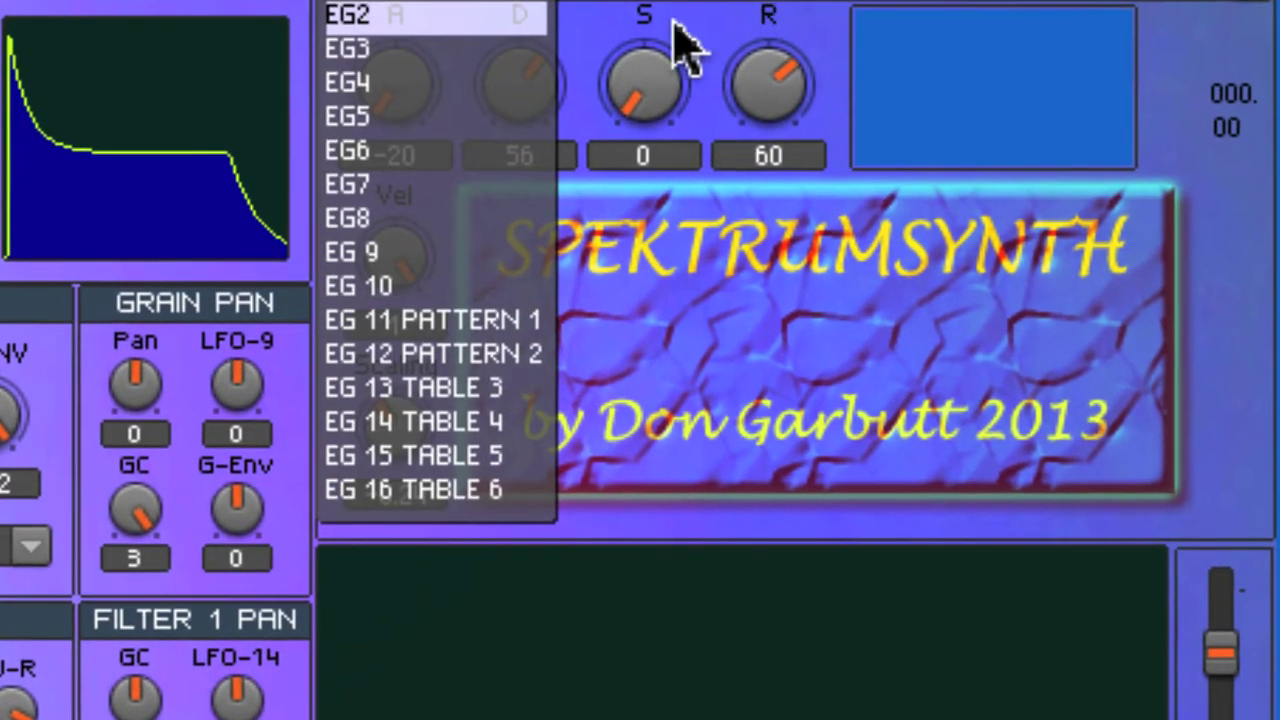
{"action": "left_click", "coordinate": [480, 321]}
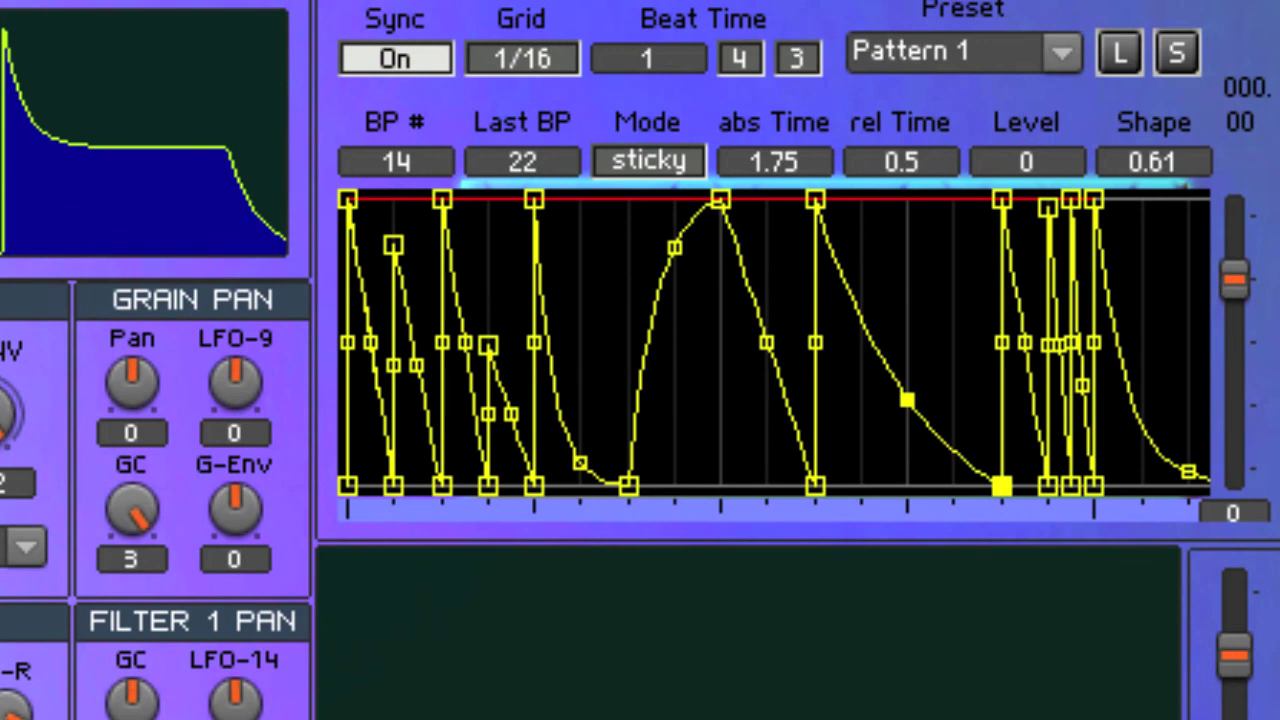